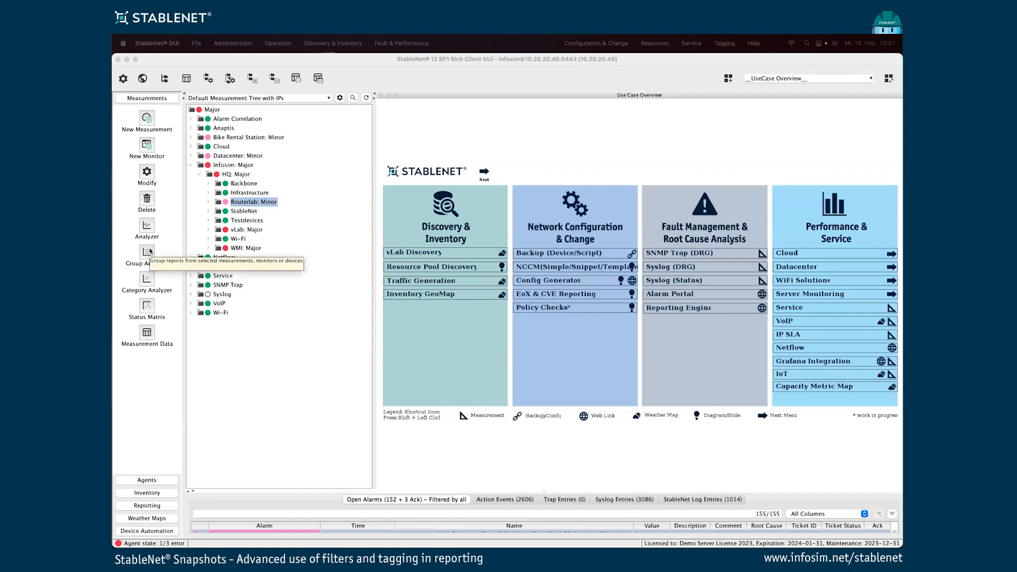
Open the Group Analyzer inventory report for the Routerlab measurement group.
click(146, 258)
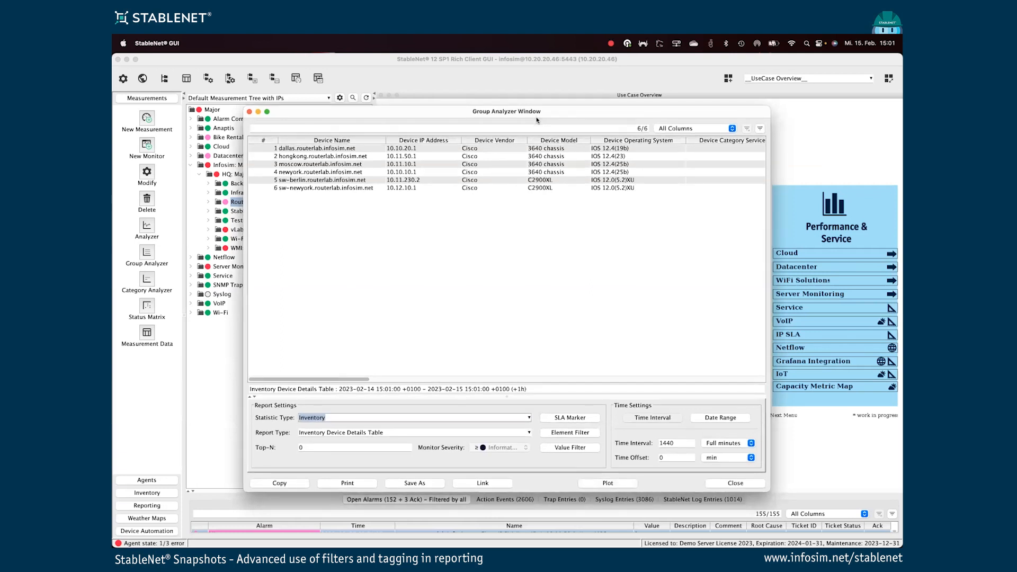
drag(402, 112, 444, 115)
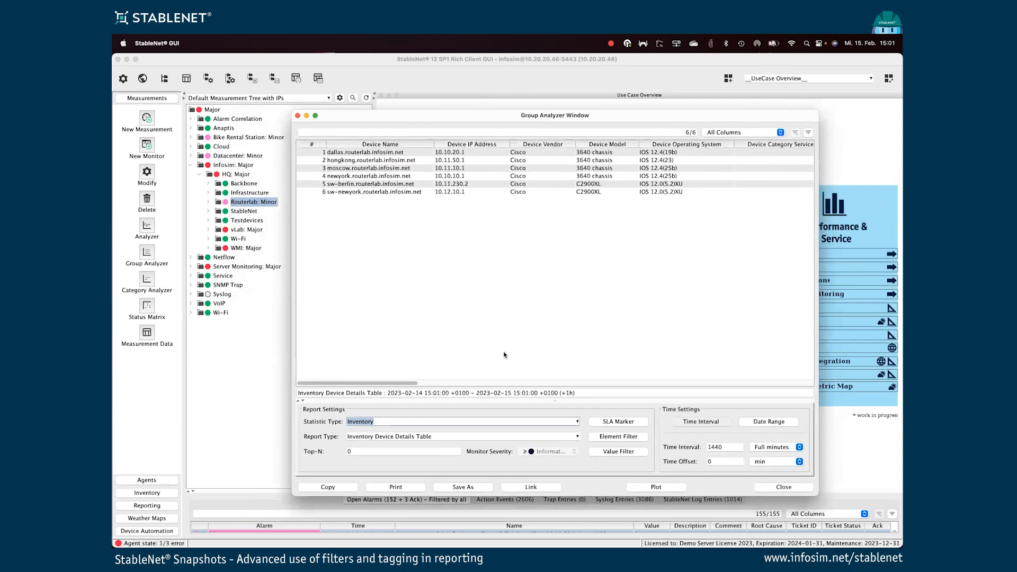
Examine the tag category setting in the report's element filter and the list of columns available for table searches.
click(617, 435)
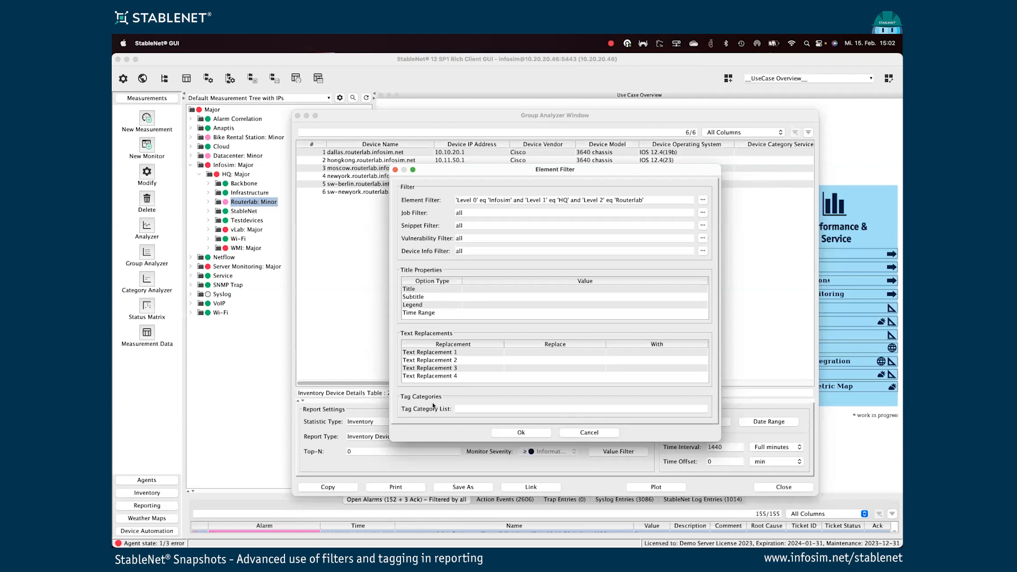
click(460, 407)
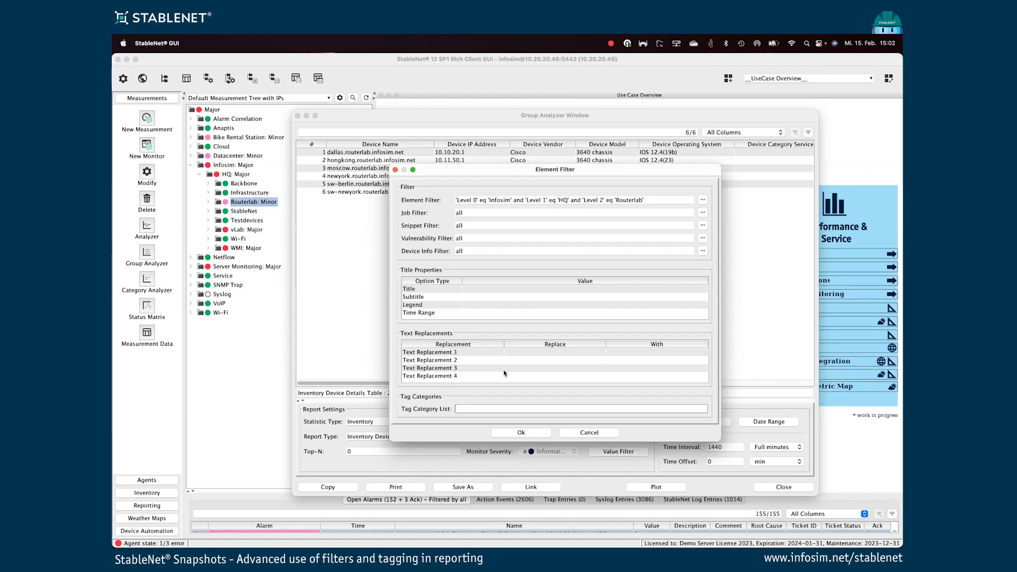
click(577, 431)
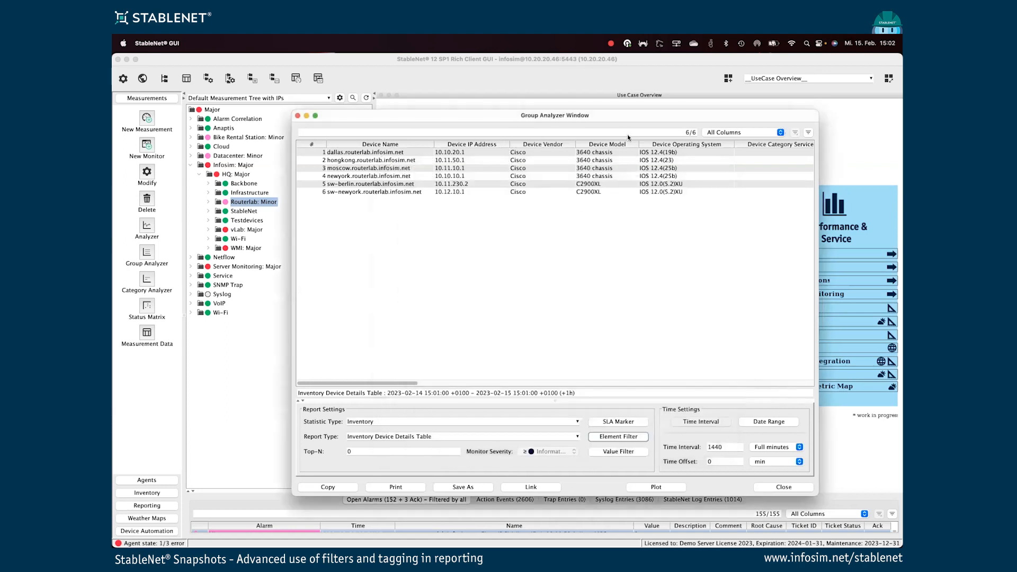
click(767, 133)
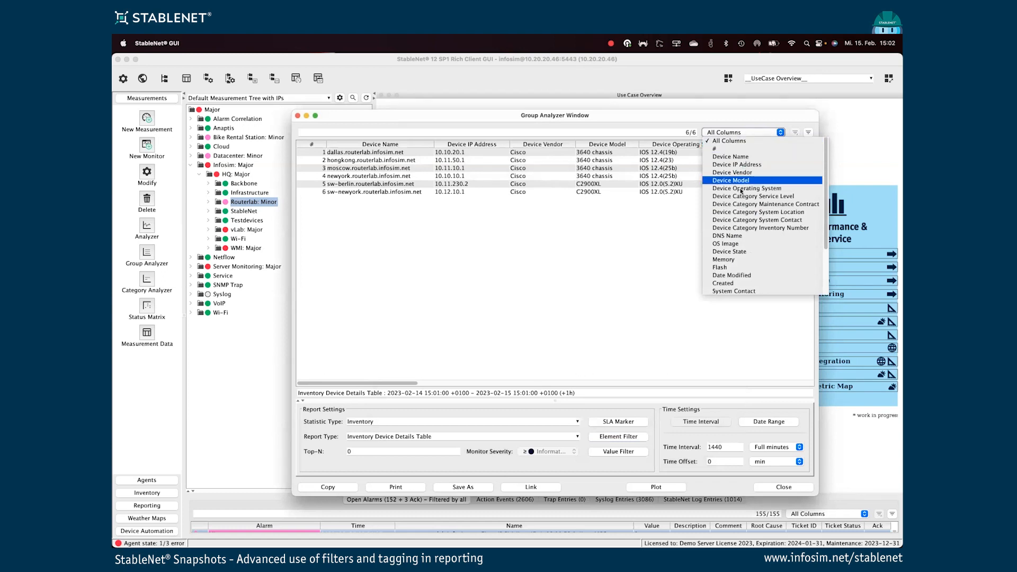
scroll(742, 273, down, 3)
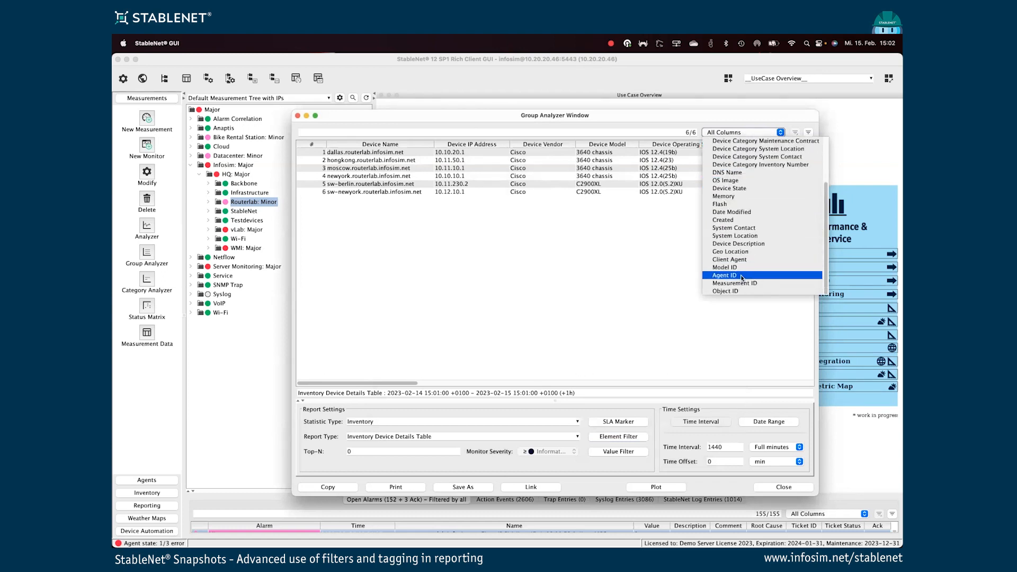
scroll(742, 276, up, 5)
click(742, 228)
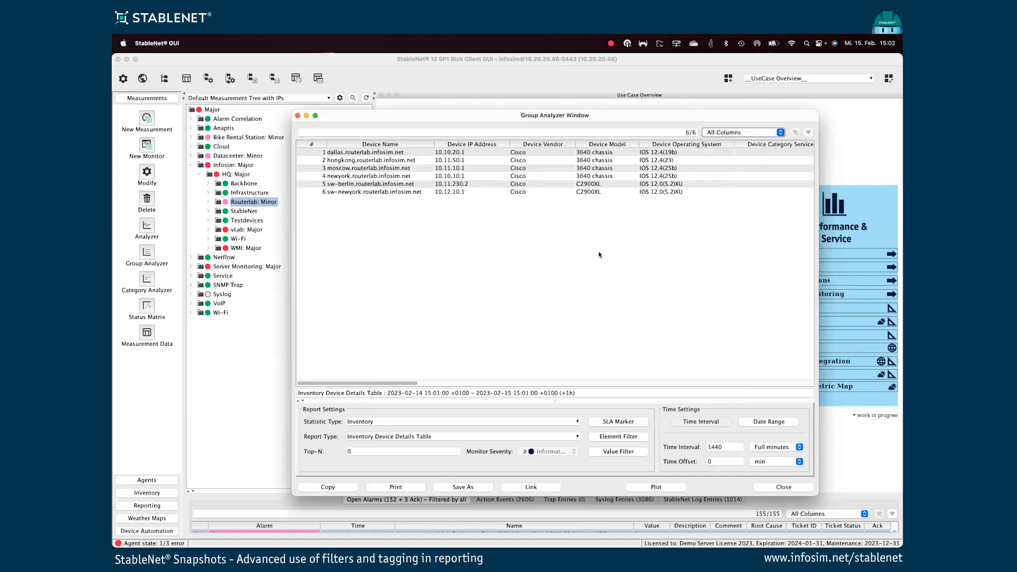
Set the element filter's tag category list to "Maintenance Name, Maintenenace Start Time, Link Bandwidth" and apply it to the report.
click(627, 435)
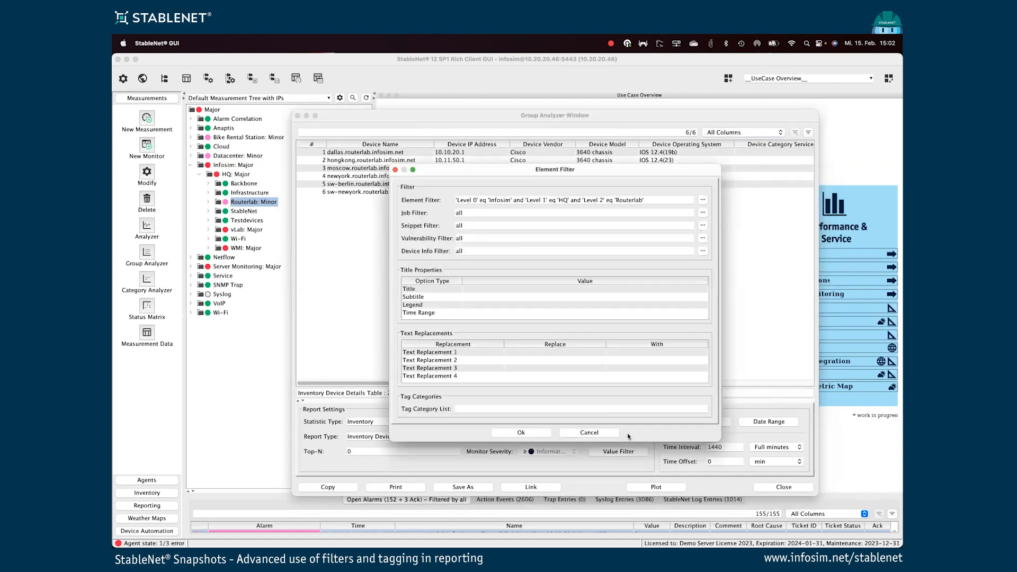
click(469, 410)
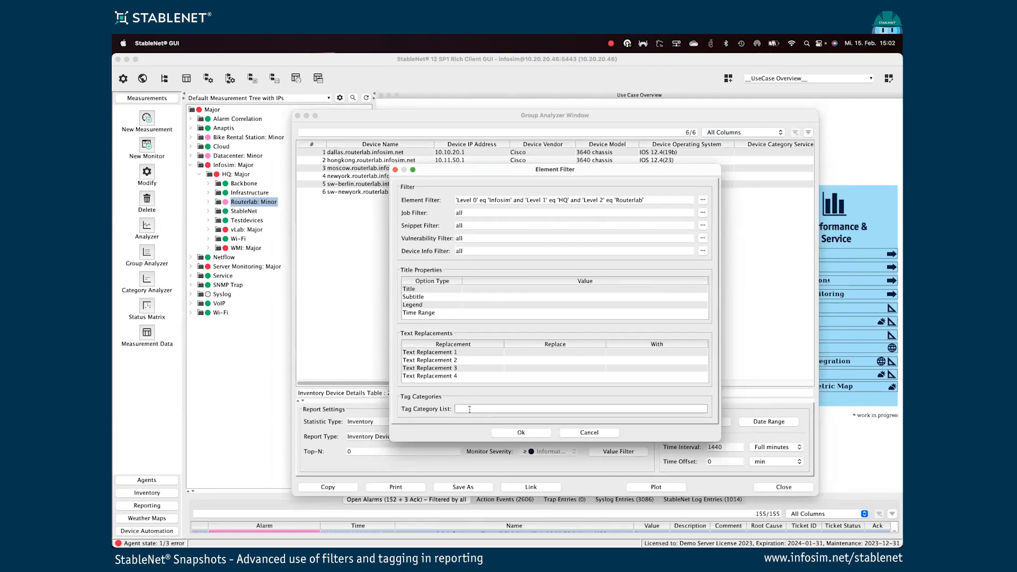
text(Maintenance Name, Maintenenace STart Time)
key(BackSpace)
text(t Time, Link )
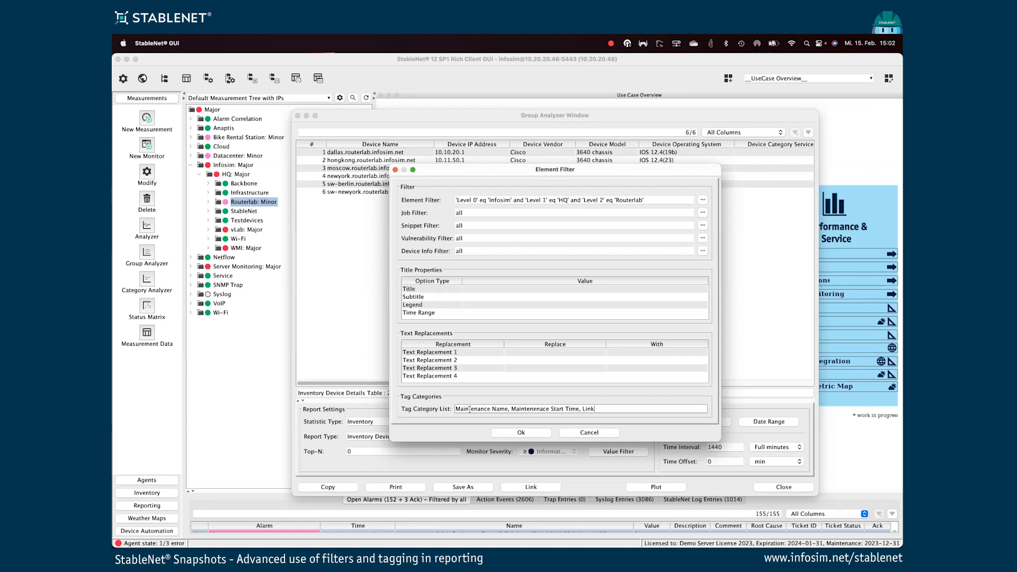
text(Bandwidth)
click(502, 433)
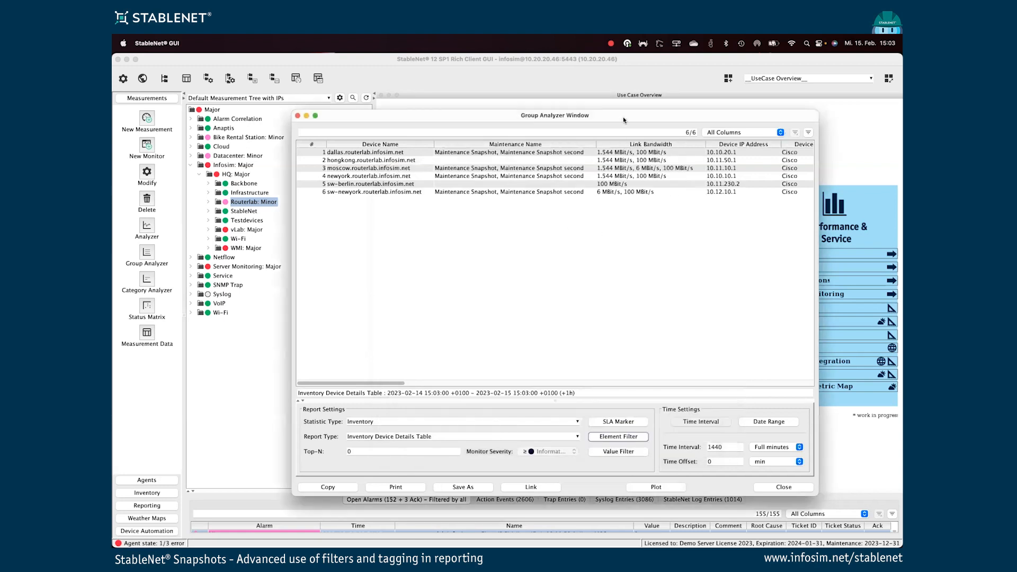
Insert an "n" into the misspelled second tag category of the element filter and regenerate the report.
drag(622, 120, 587, 116)
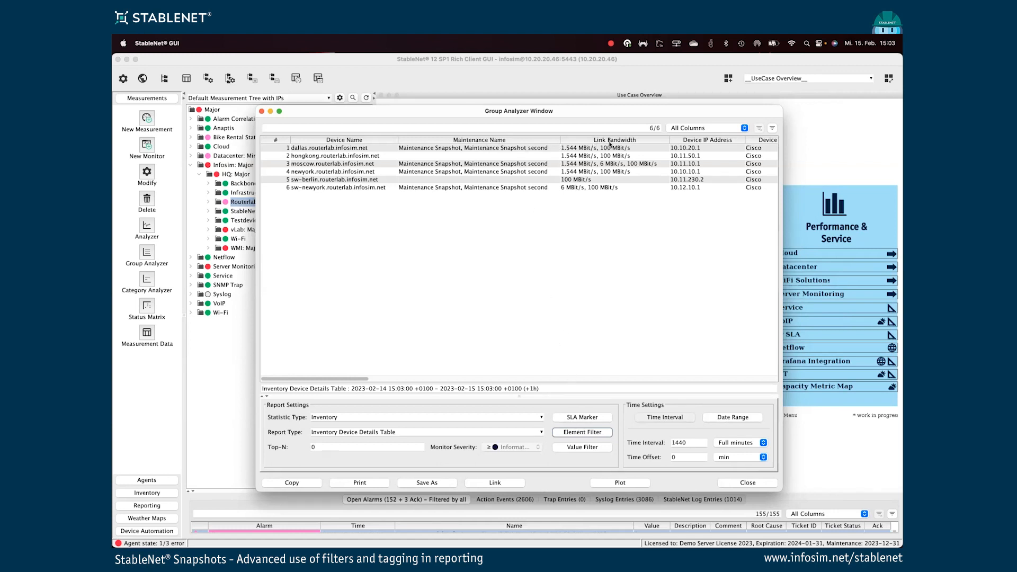
click(577, 432)
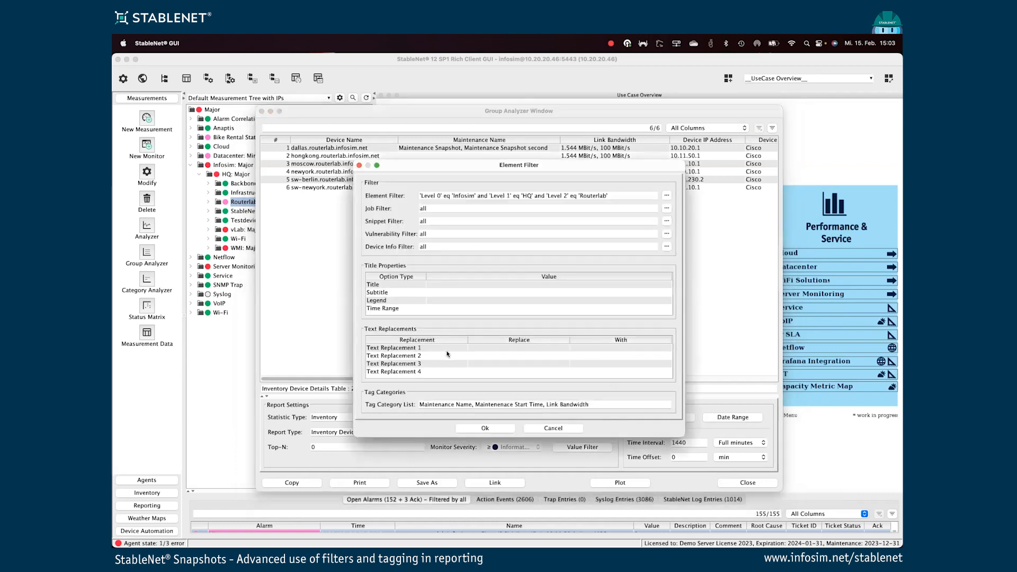
click(504, 404)
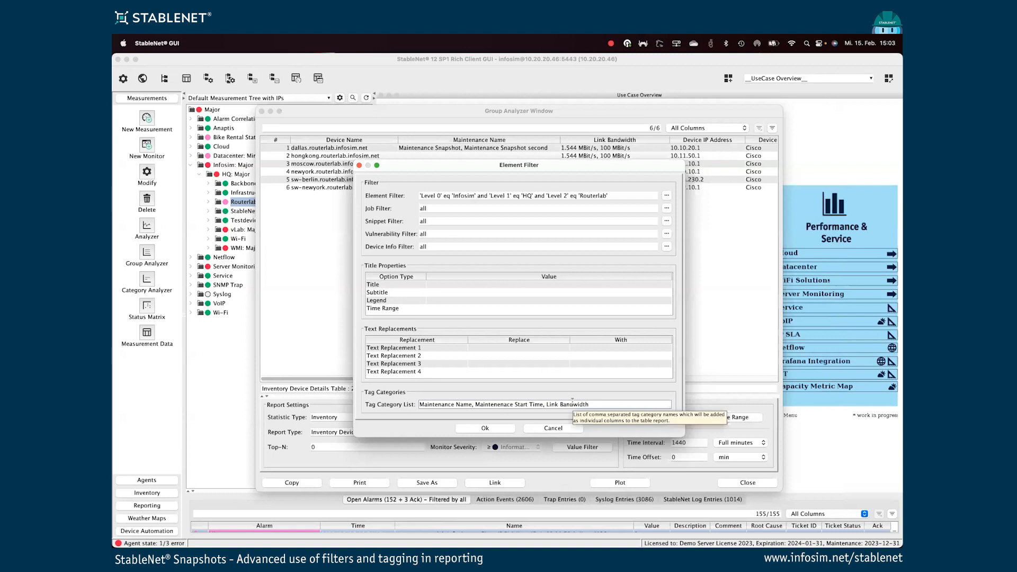
text(n)
click(509, 429)
click(618, 482)
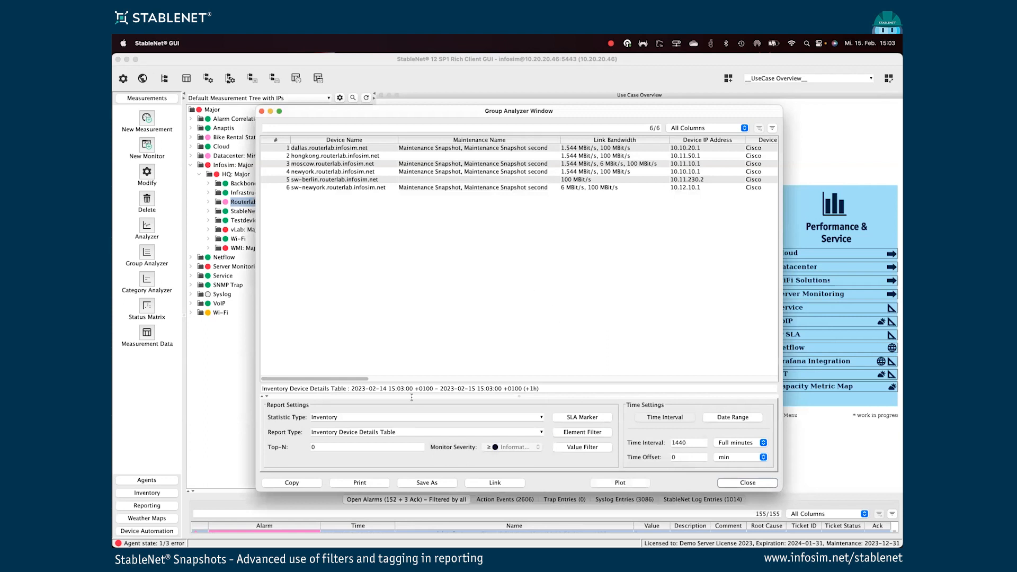
Remove the surplus letters so the second tag category reads "Maintenance Start Time", and apply the element filter.
click(579, 432)
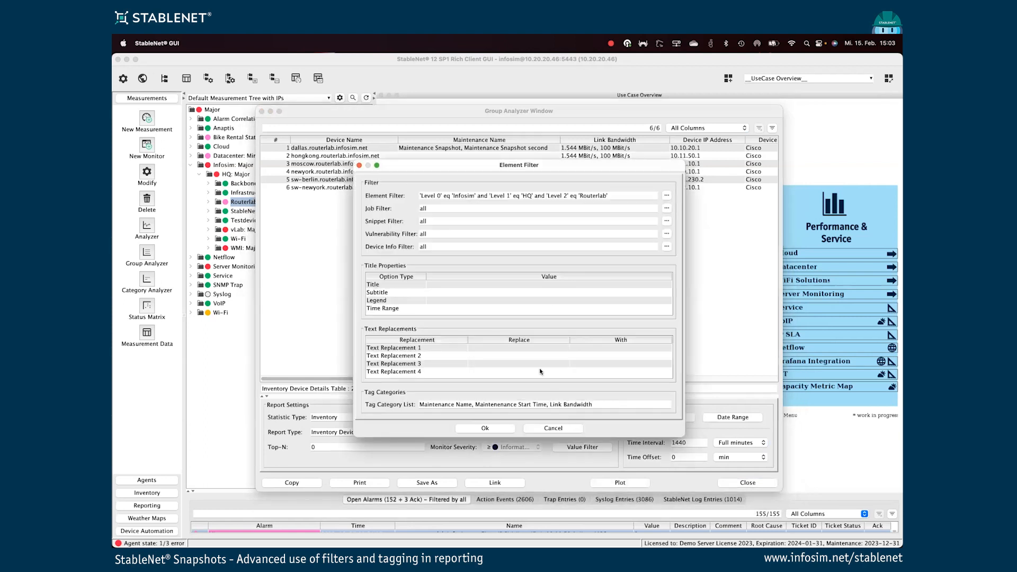
click(494, 405)
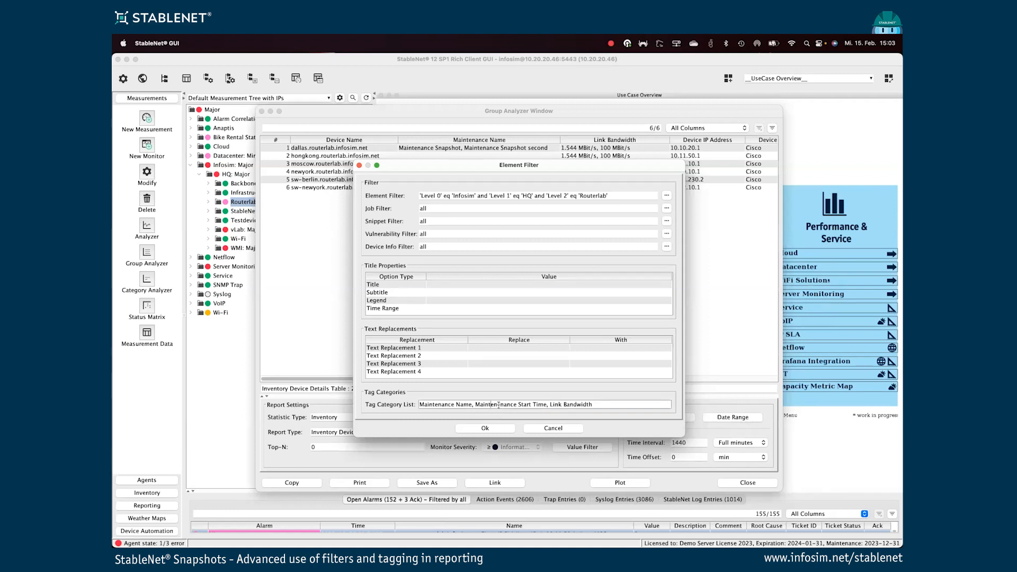
key(BackSpace)
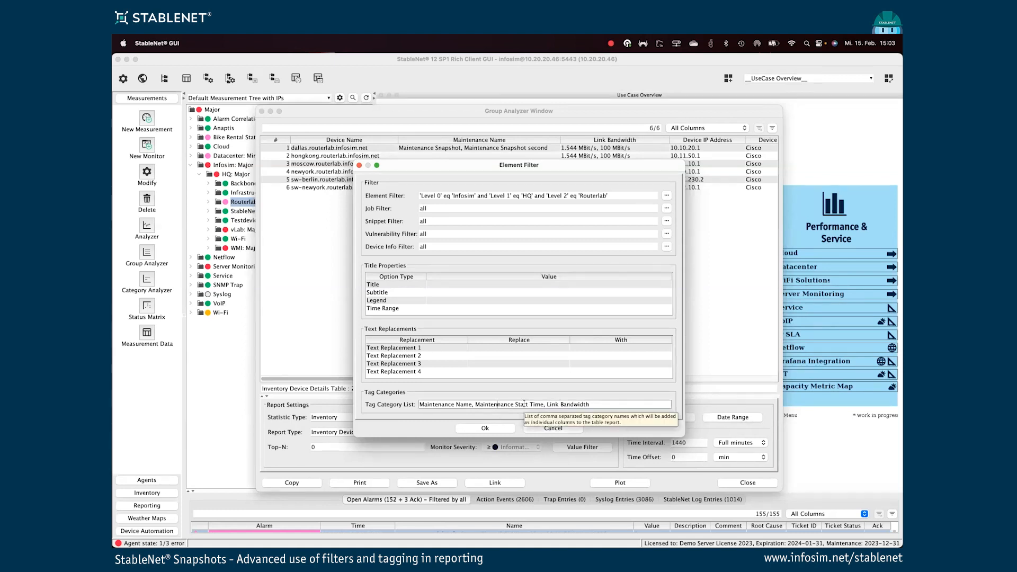
key(BackSpace)
click(507, 429)
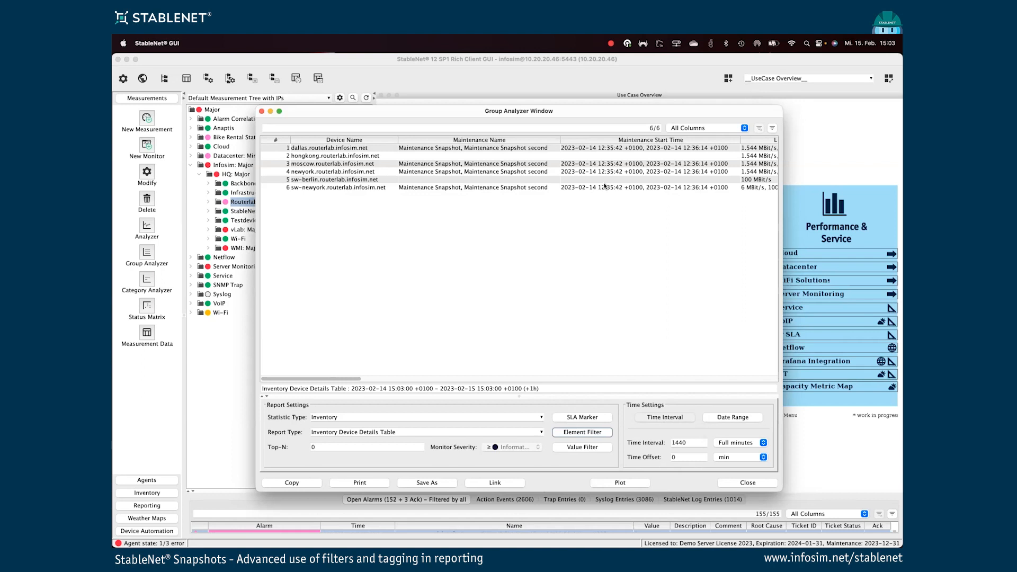
Review the Maintenance Name, Maintenance Start Time and Link Bandwidth columns of the report, and close the Group Analyzer.
drag(337, 379, 380, 349)
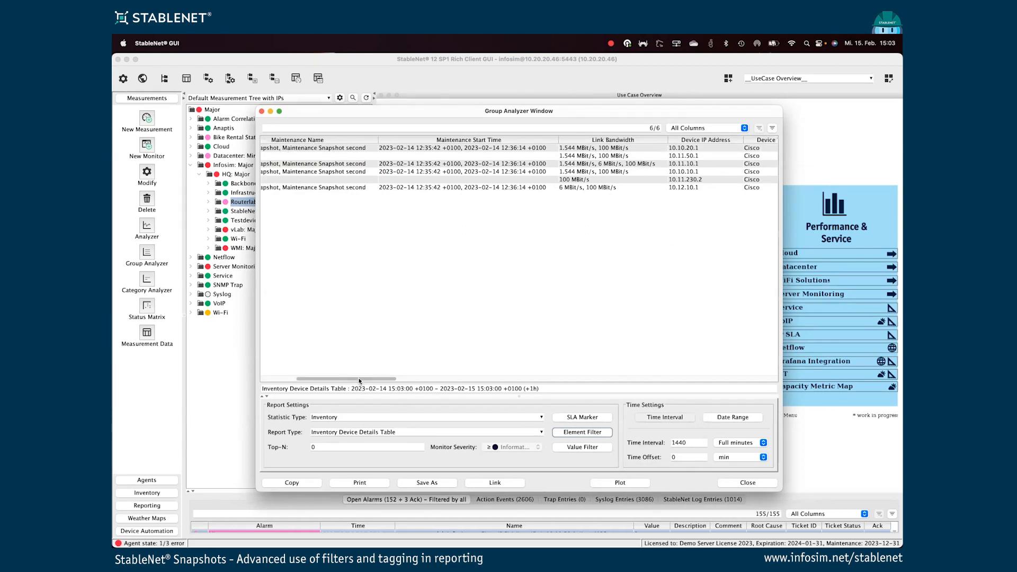
scroll(392, 296, left, 3)
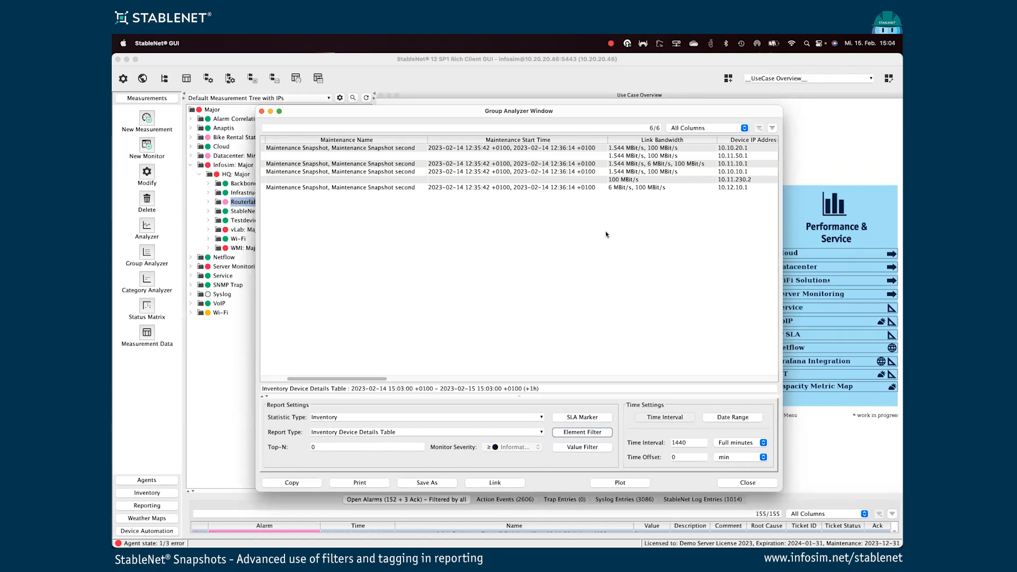
click(736, 485)
click(741, 484)
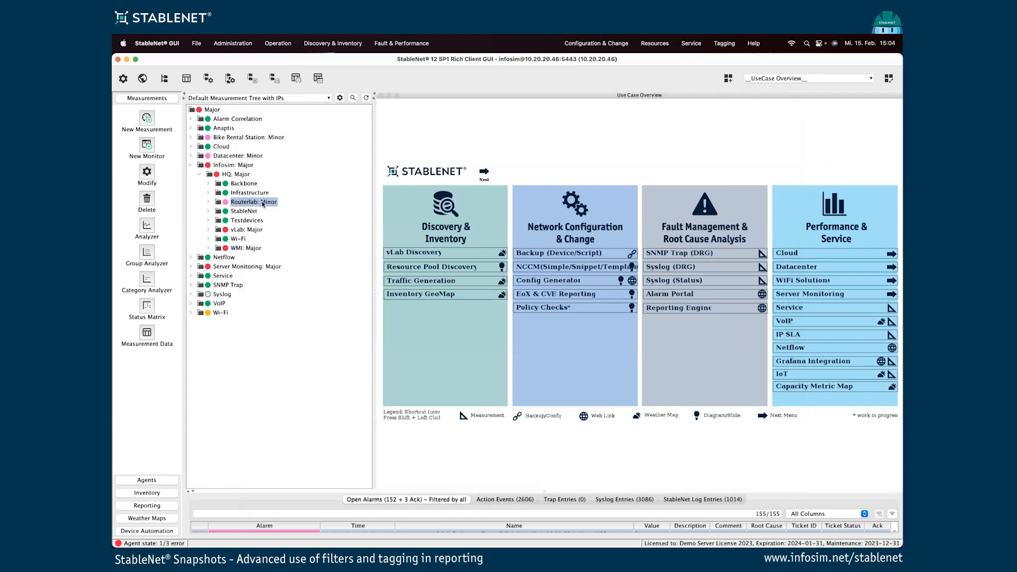
Switch to the Inventory view, look at the inventory statistics of the vLab group, and close them.
click(148, 492)
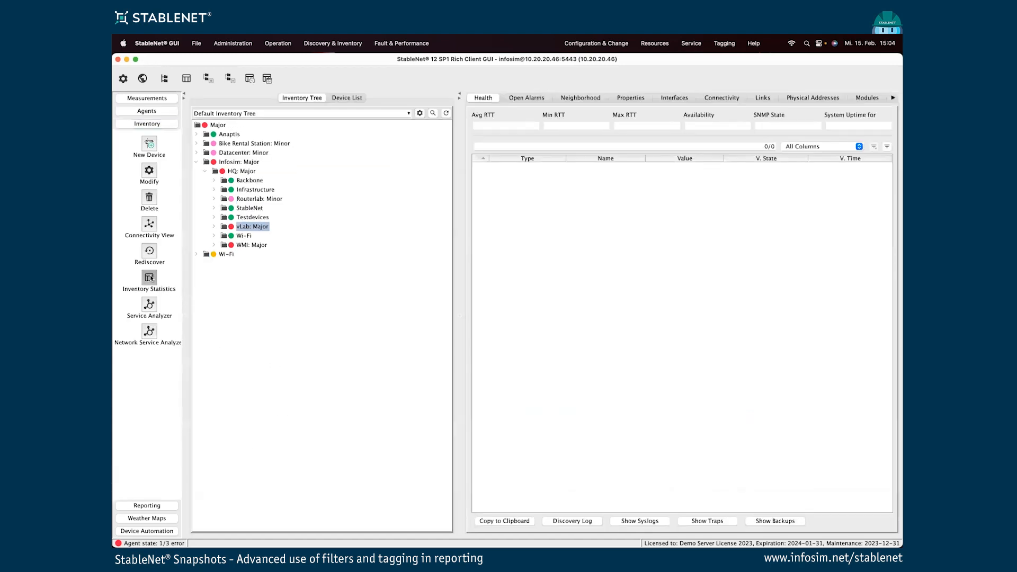
click(149, 278)
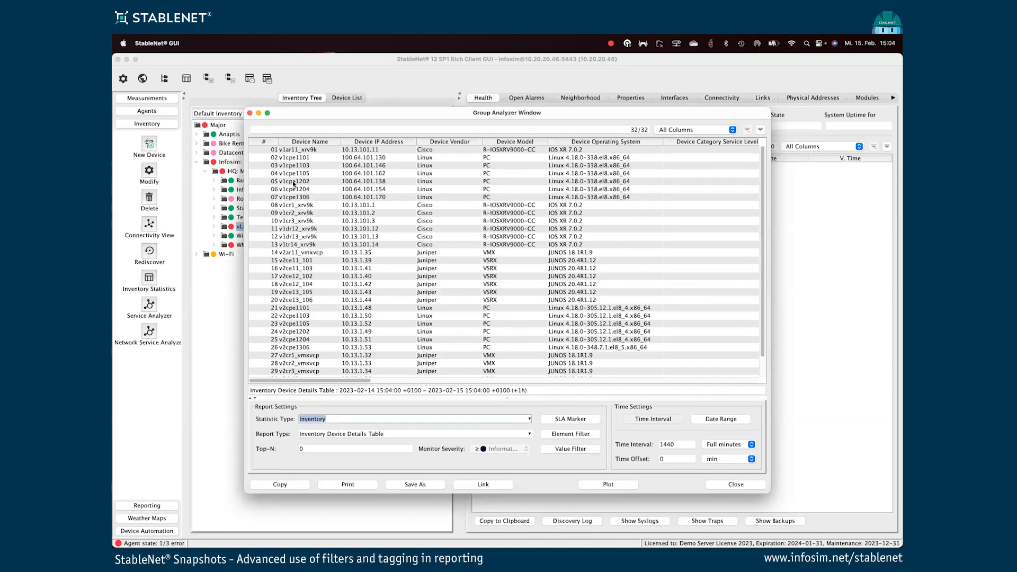
click(741, 486)
click(262, 227)
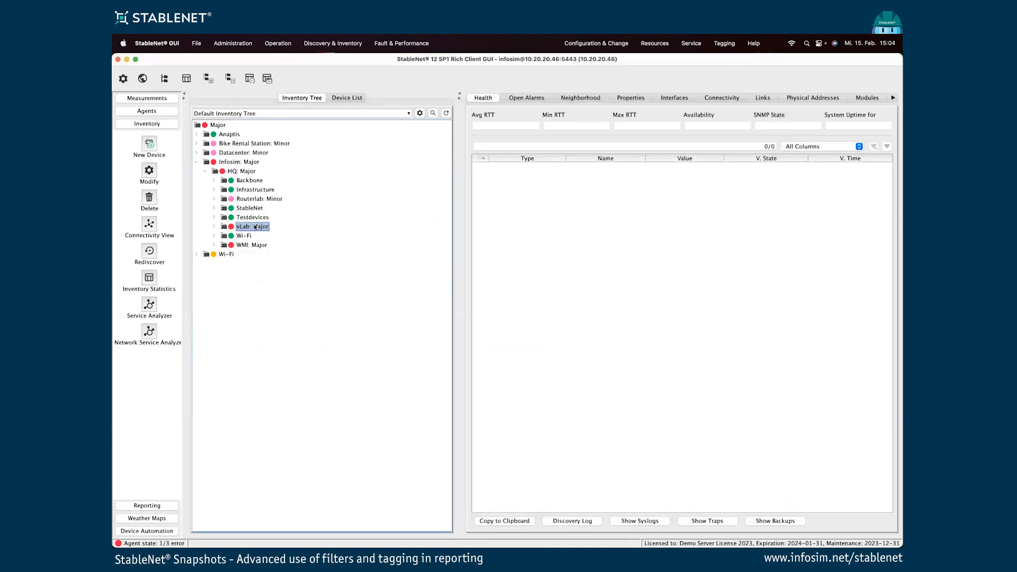
Open the inventory statistics for the Routerlab group and add the tag category "City" as a report column through the element filter.
click(250, 199)
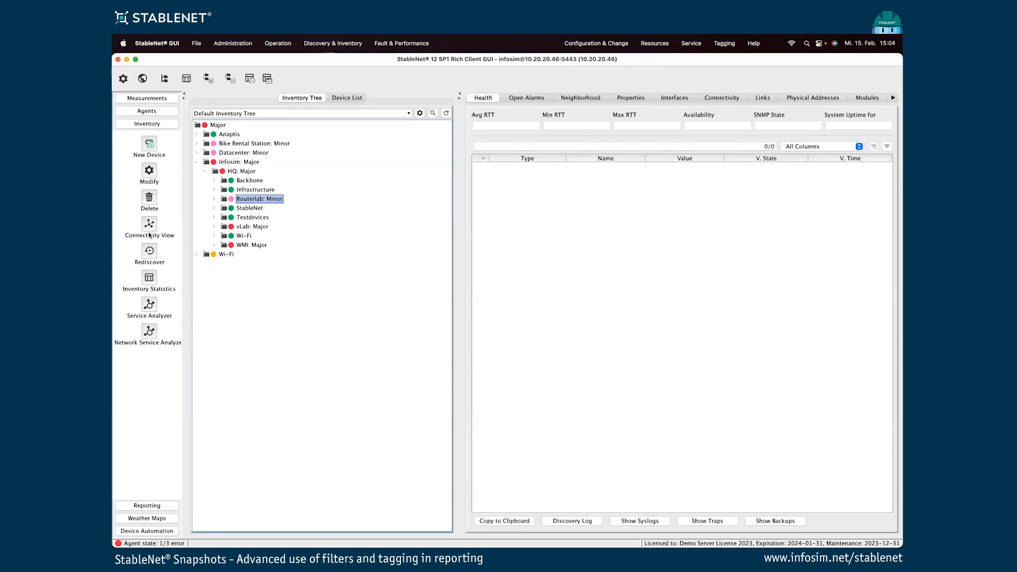
click(147, 279)
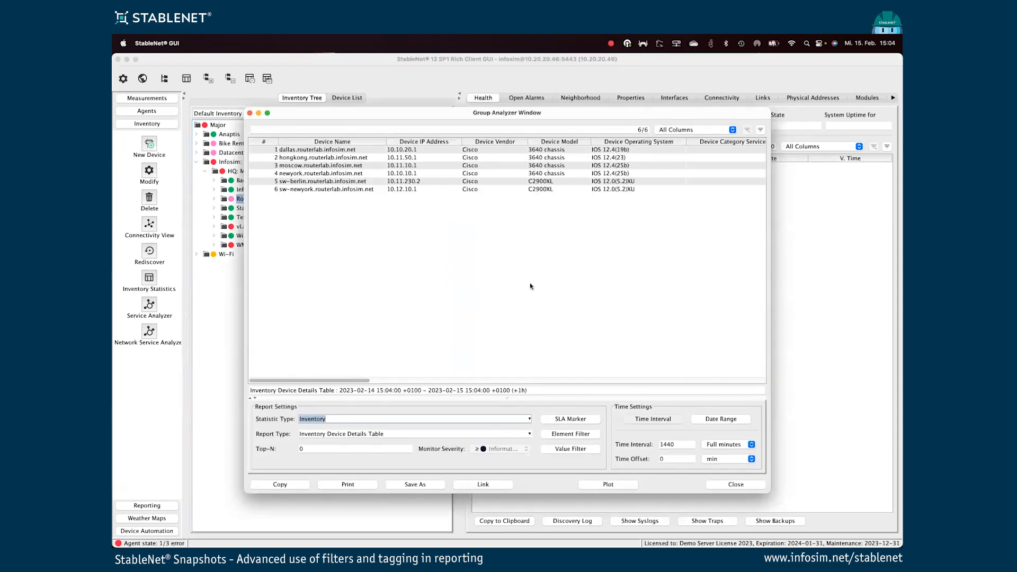
click(570, 435)
click(415, 407)
text(C)
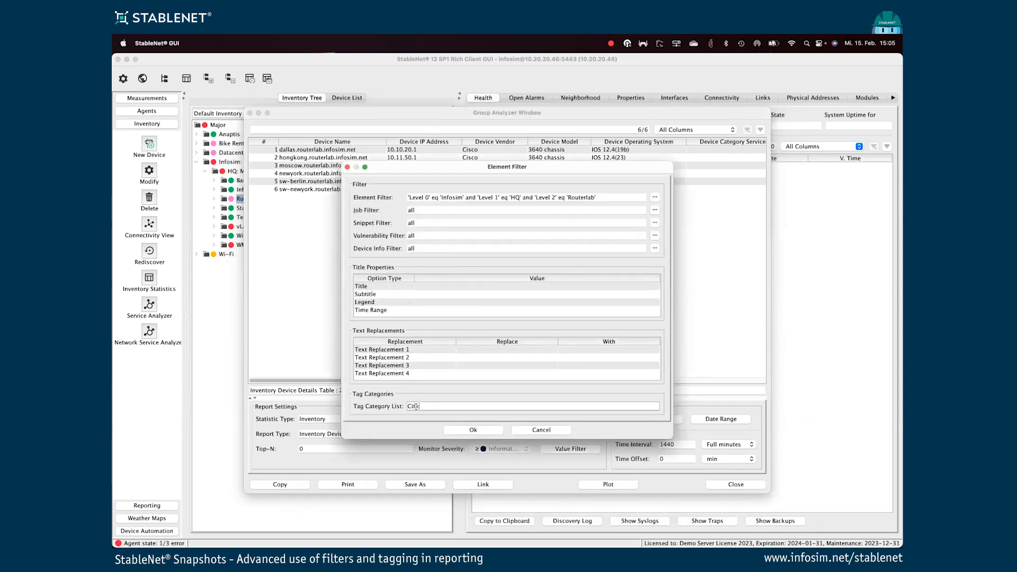
text(ity)
click(487, 431)
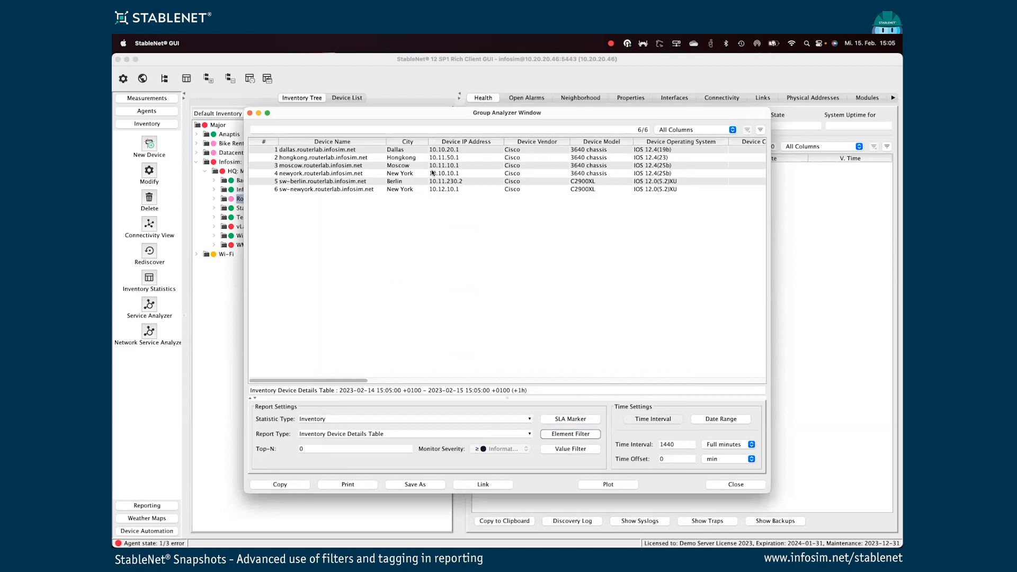
Extend the tag category list to "City, Link Bandwidth" and sort the report table by the Link Bandwidth column.
drag(424, 122, 396, 142)
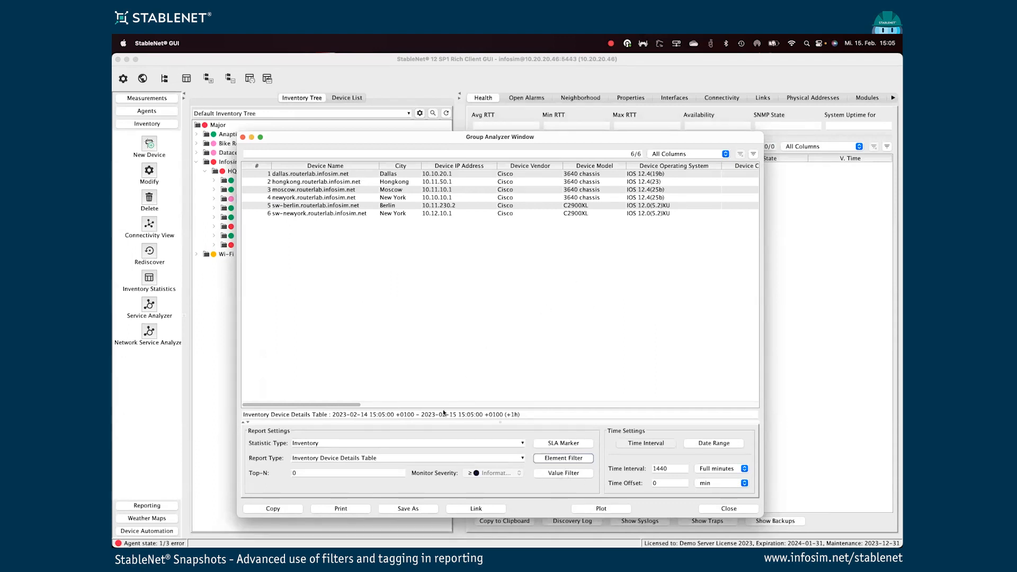
click(549, 459)
click(423, 431)
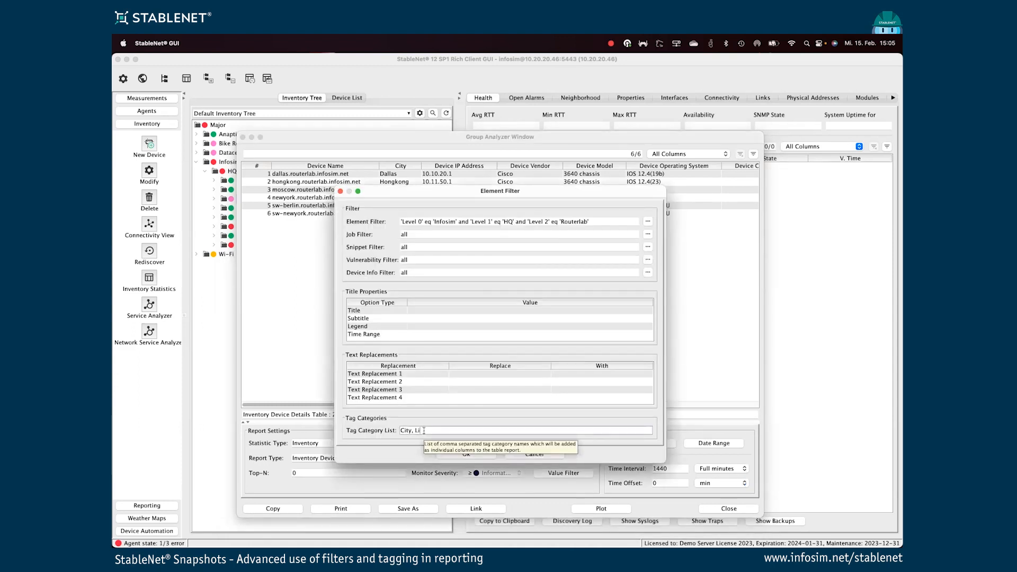
text(, Link, Bandwid)
click(466, 454)
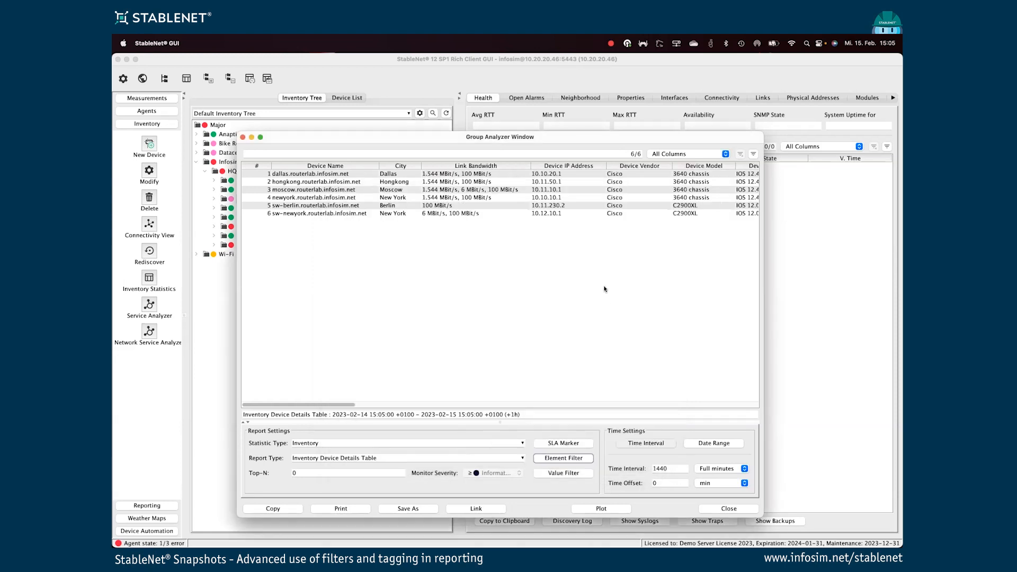
click(506, 165)
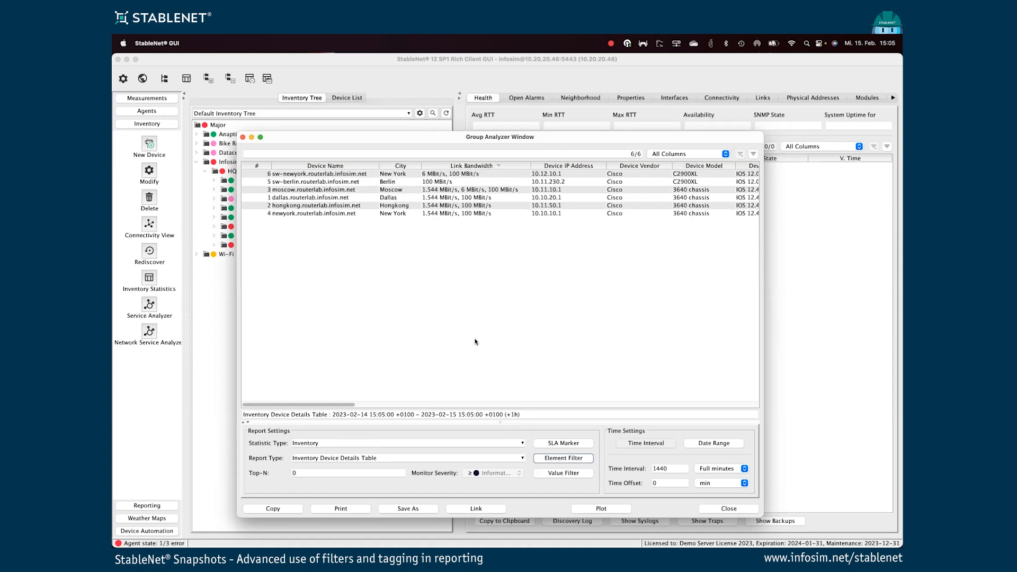
Add a table column filter on the Link Bandwidth column in the report's value filter.
click(564, 473)
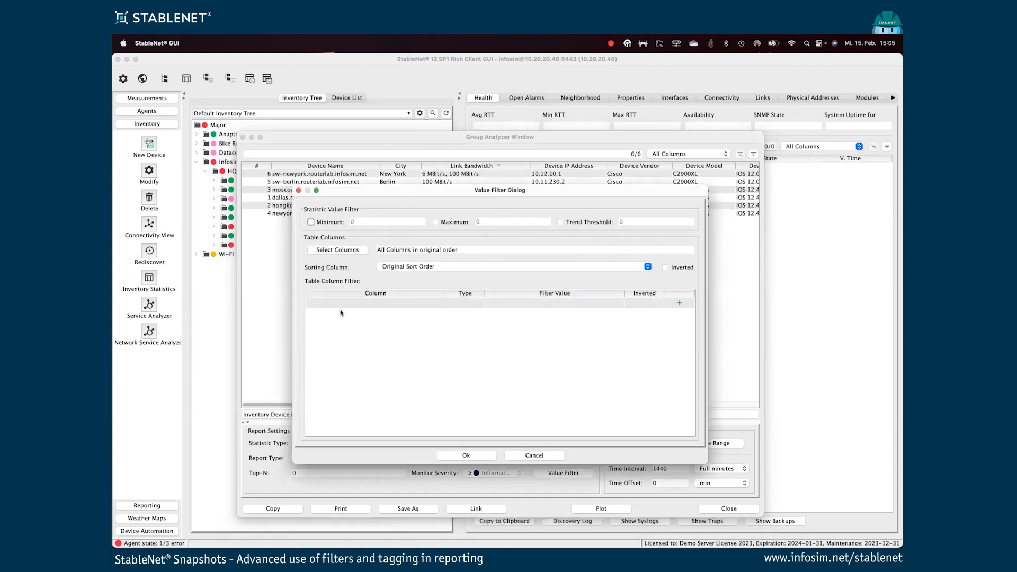
click(387, 306)
click(387, 305)
click(351, 305)
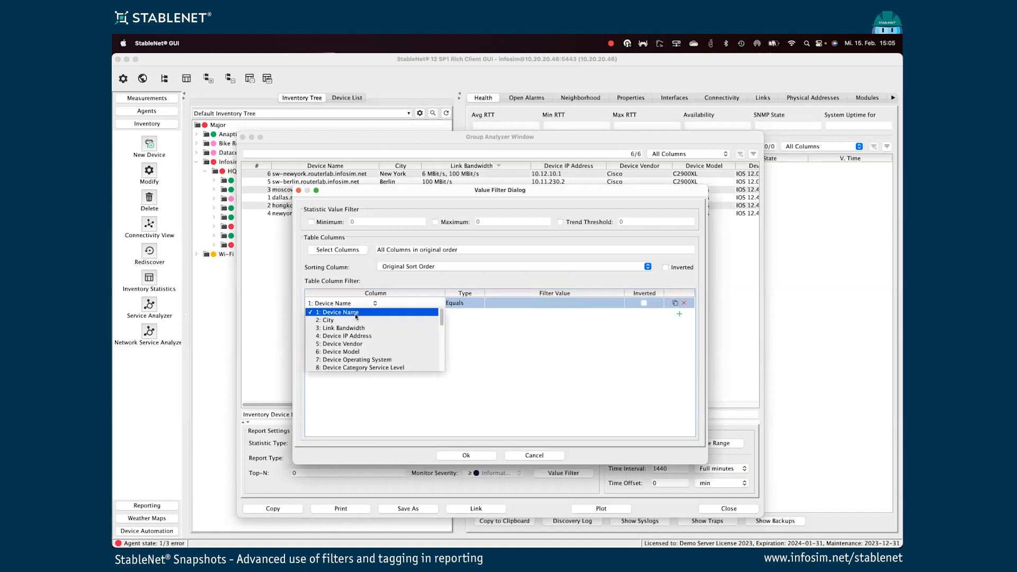
click(350, 328)
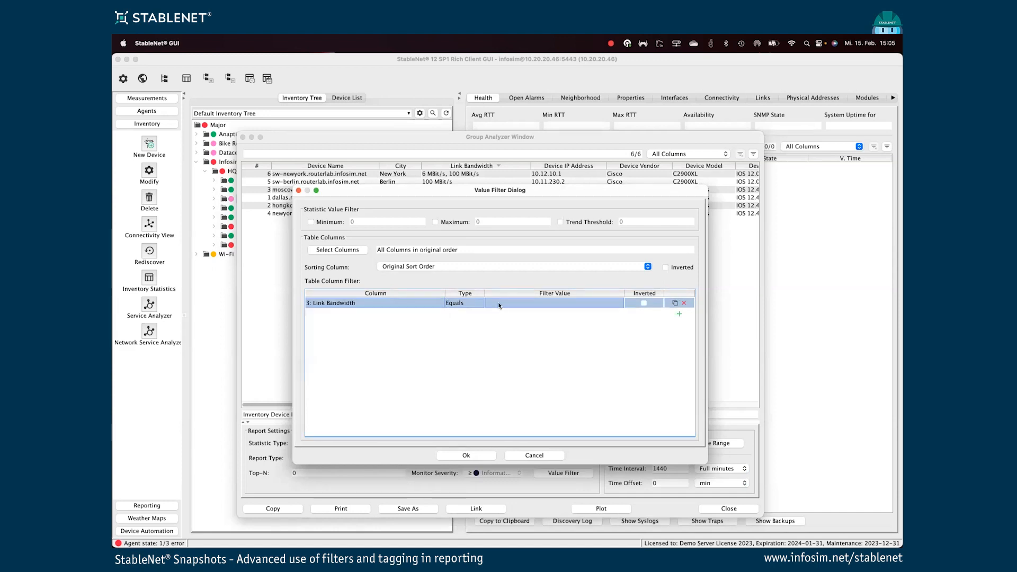
Set the Link Bandwidth filter to type Contains with value 6, apply it to the report, and close the Group Analyzer.
click(462, 302)
drag(473, 194, 488, 231)
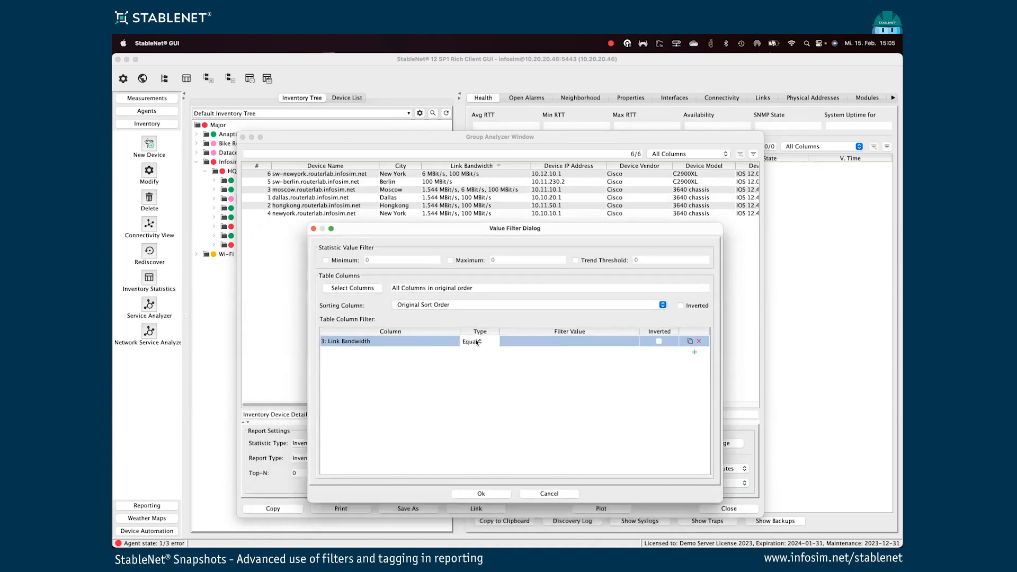
click(477, 341)
click(497, 367)
click(529, 341)
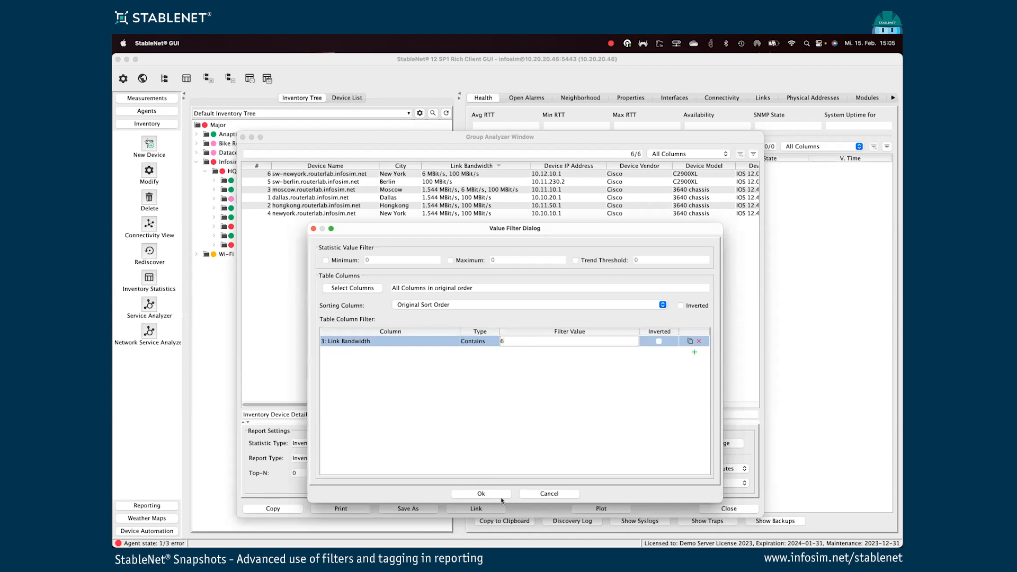
click(500, 496)
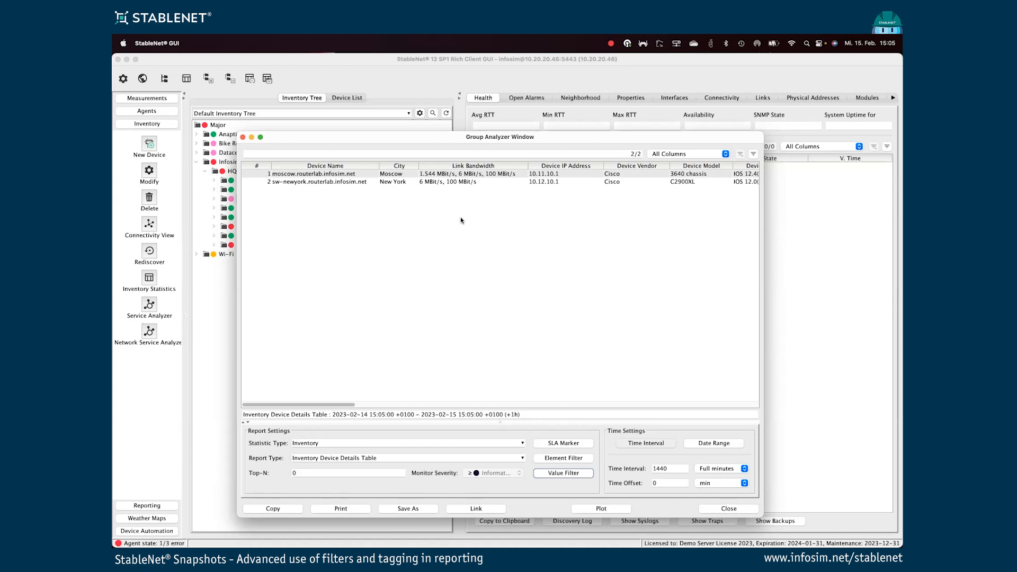
click(737, 509)
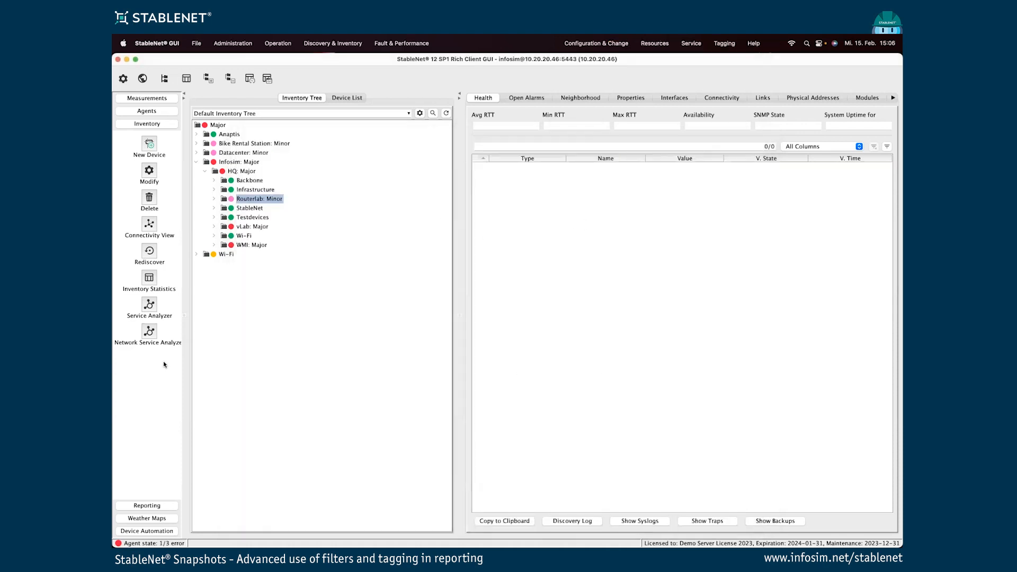
Open the Snapshot report job for modification and bring up the settings of its Interface Total Traffic Table component.
click(147, 506)
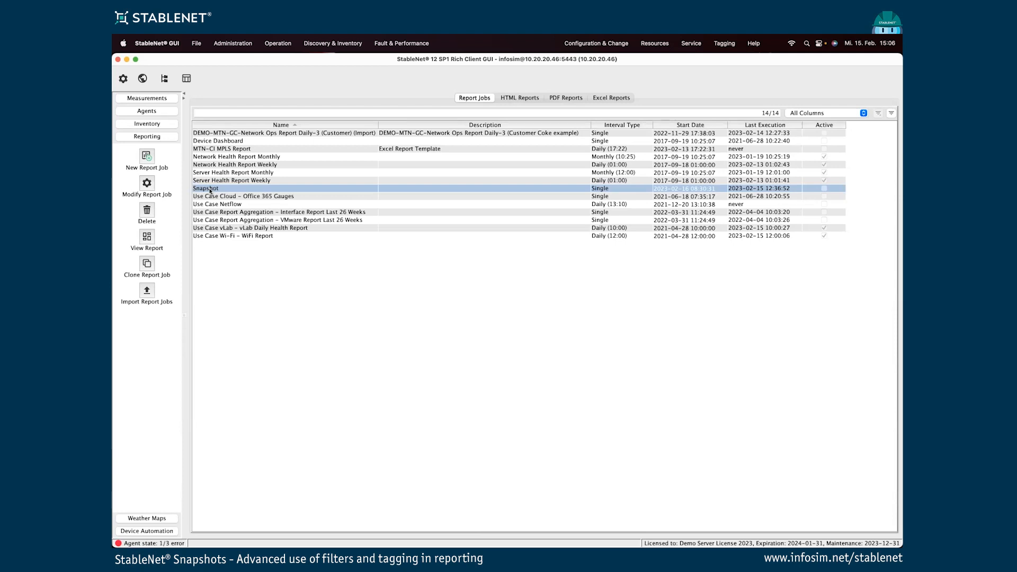
right_click(209, 191)
click(235, 263)
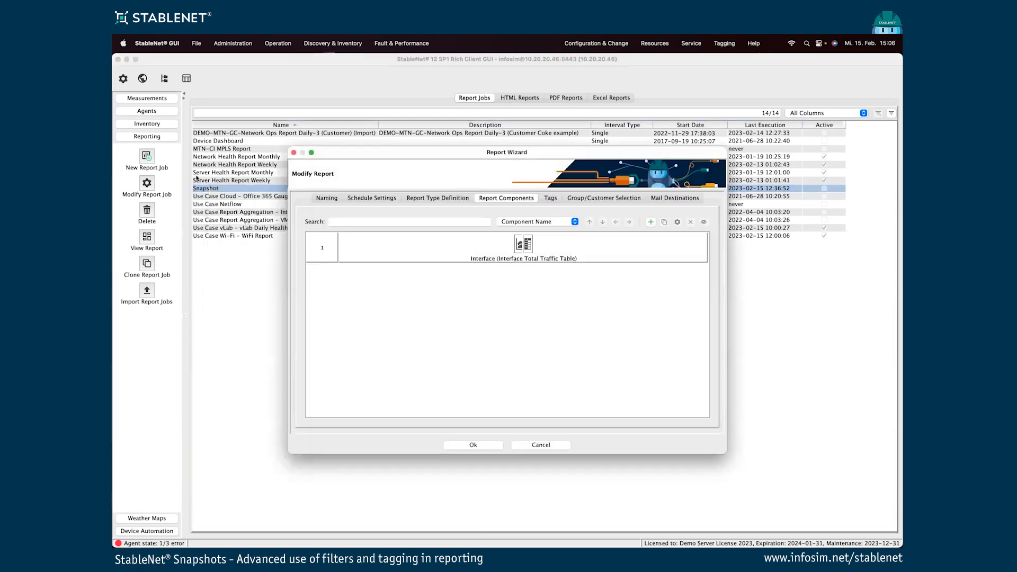
click(514, 241)
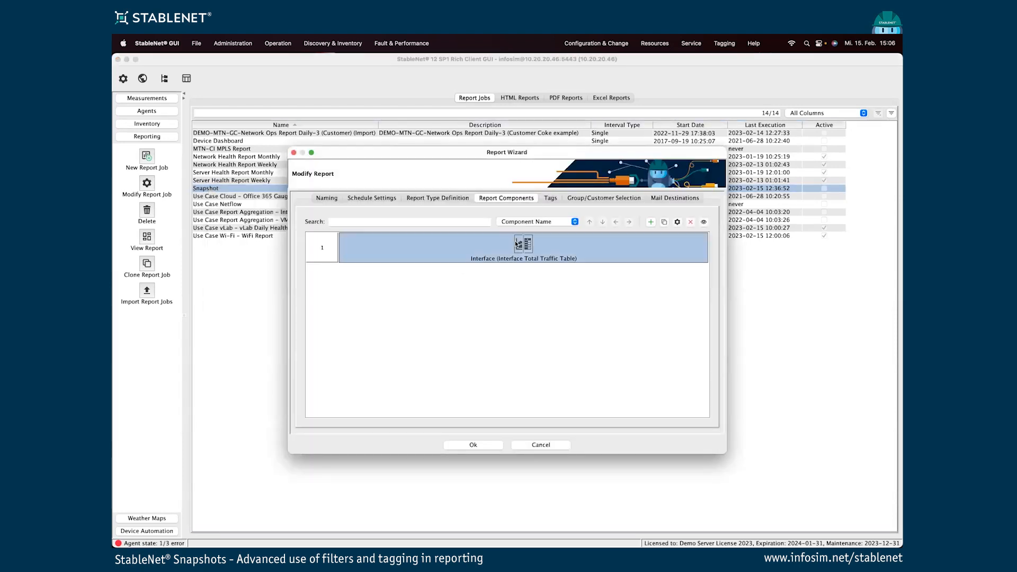
double_click(587, 250)
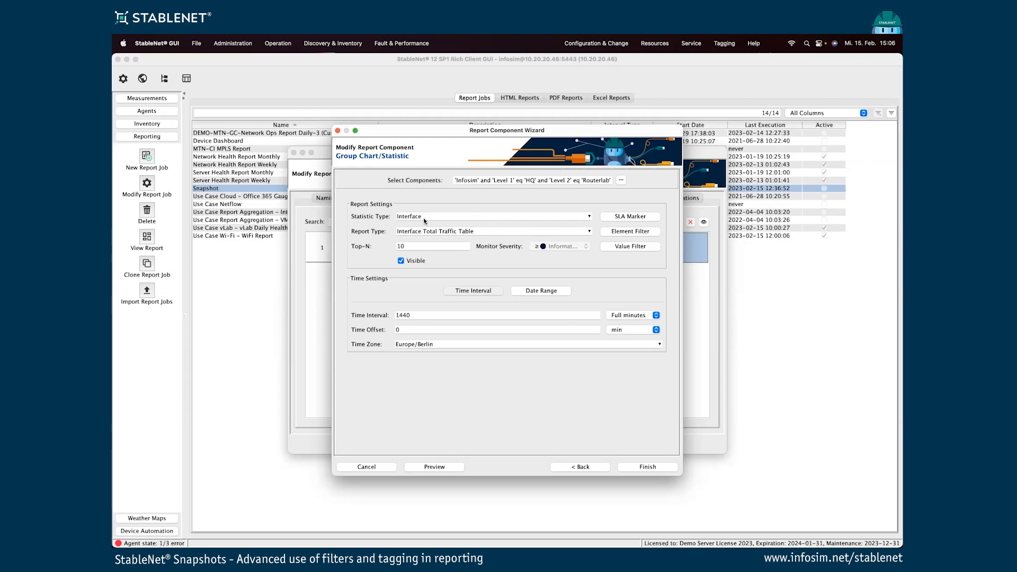
Inspect the tag category list in the report component's element filter and close the filter without changes.
click(636, 233)
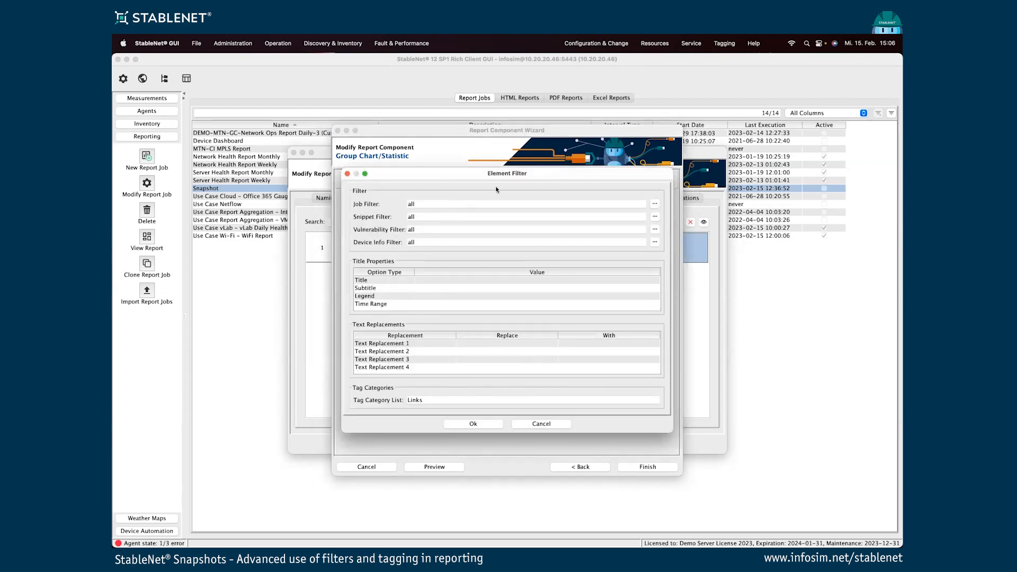
drag(493, 178, 391, 216)
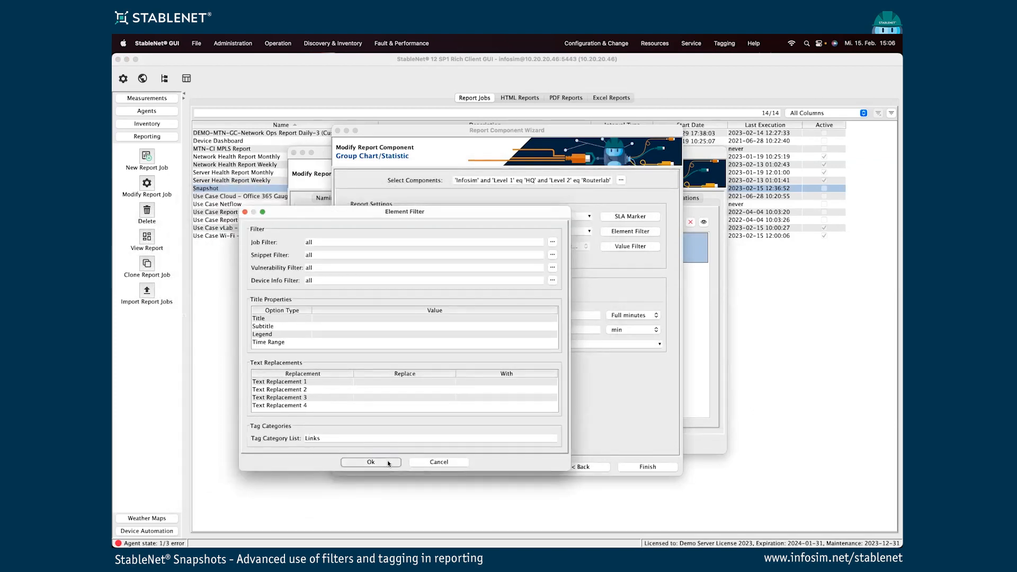
click(432, 461)
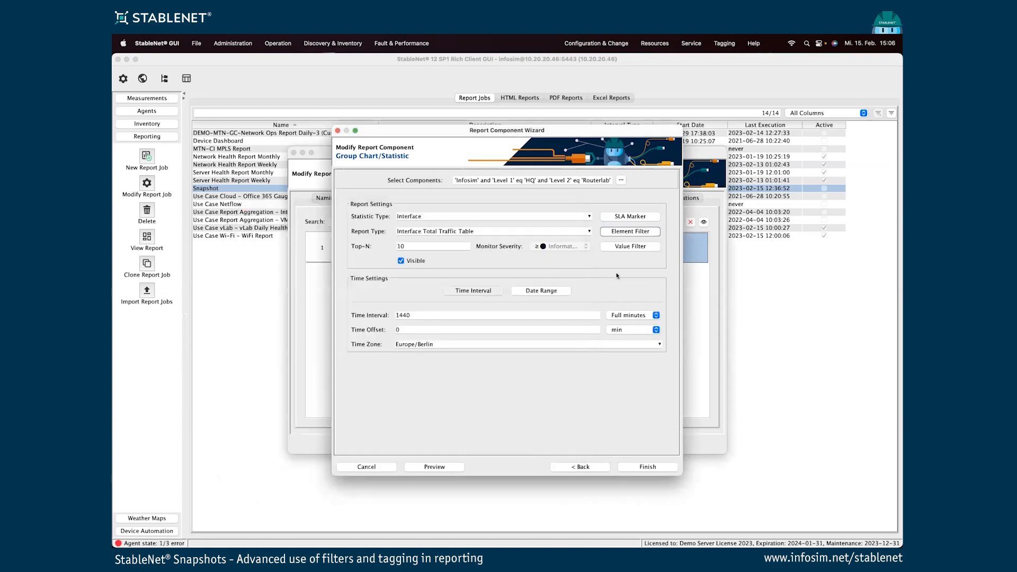
Preview the Interface Total Traffic report, close the preview, and leave the Snapshot report job without saving.
click(416, 466)
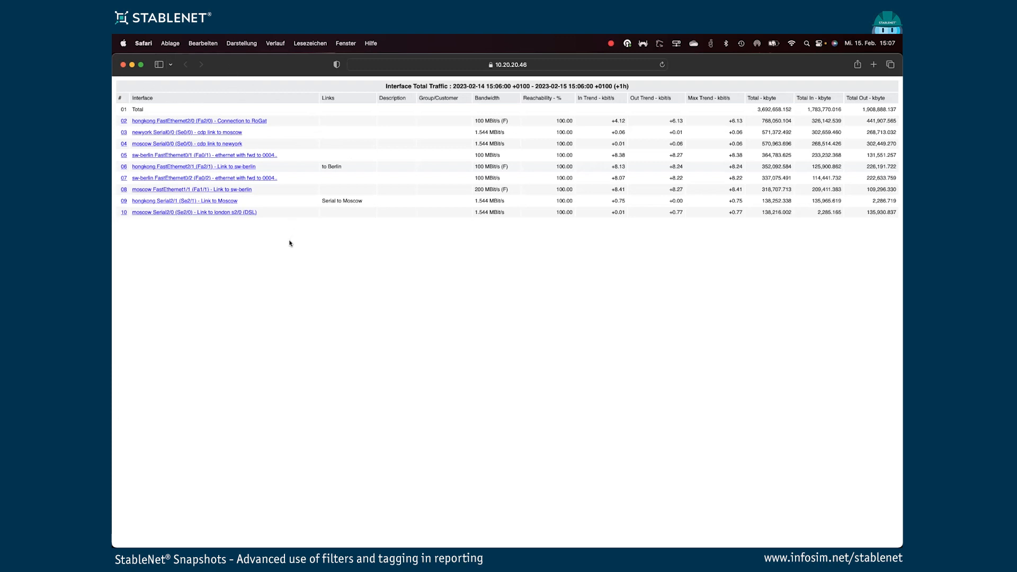
click(124, 65)
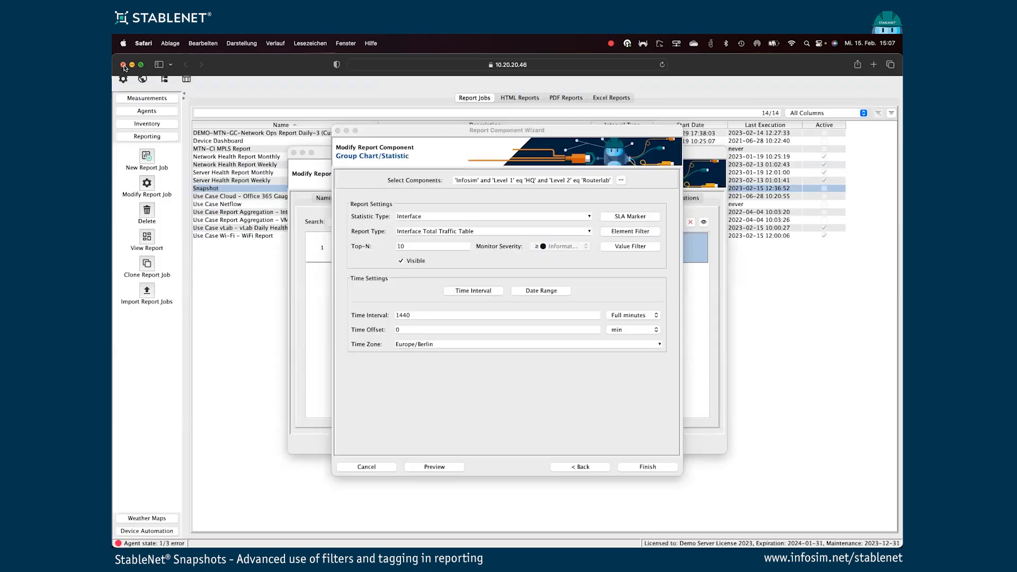
click(478, 397)
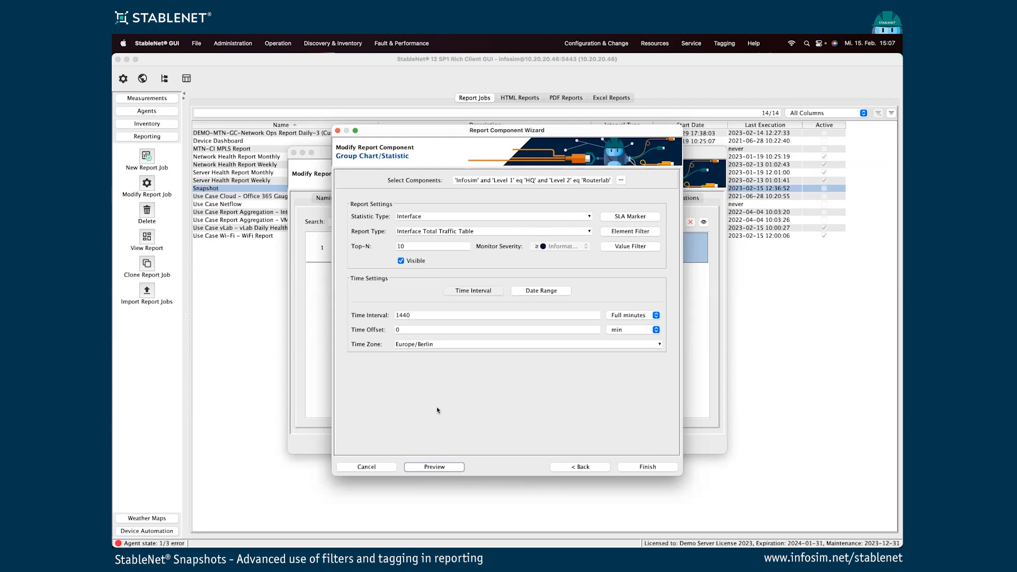
click(373, 469)
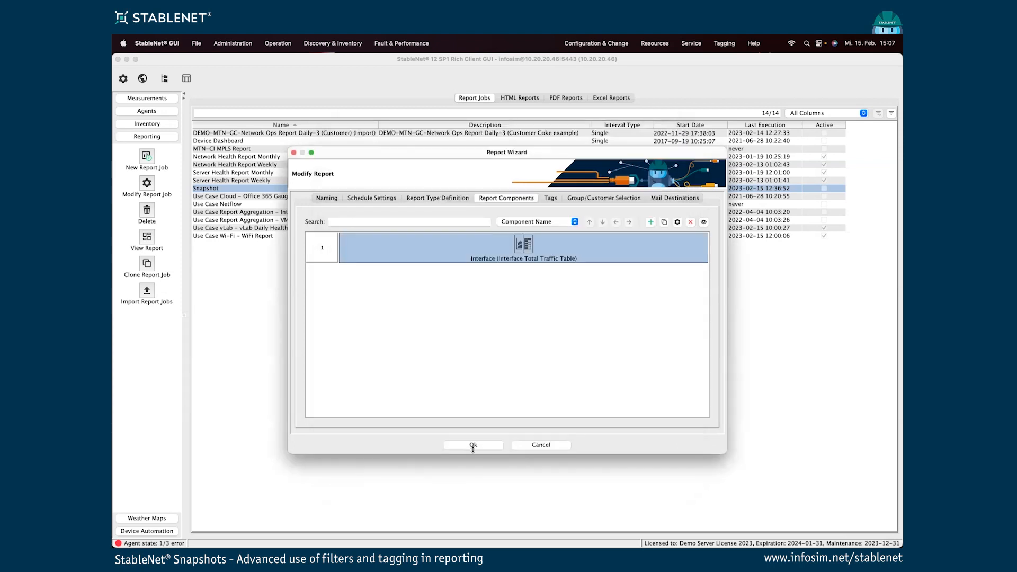
click(541, 447)
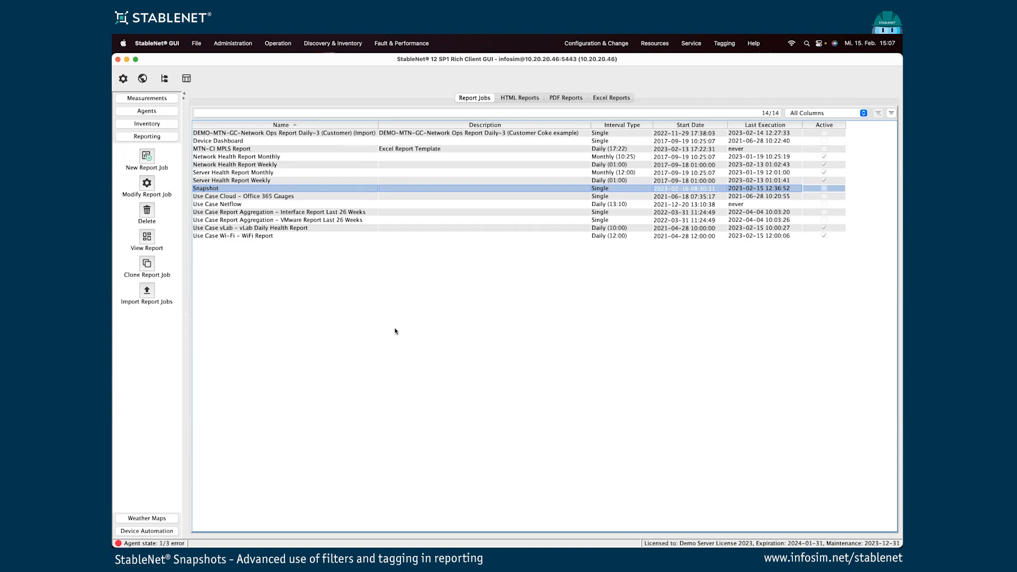
Switch to the Measurements view and expand the Routerlab group with its dallas and hongkong devices.
click(147, 98)
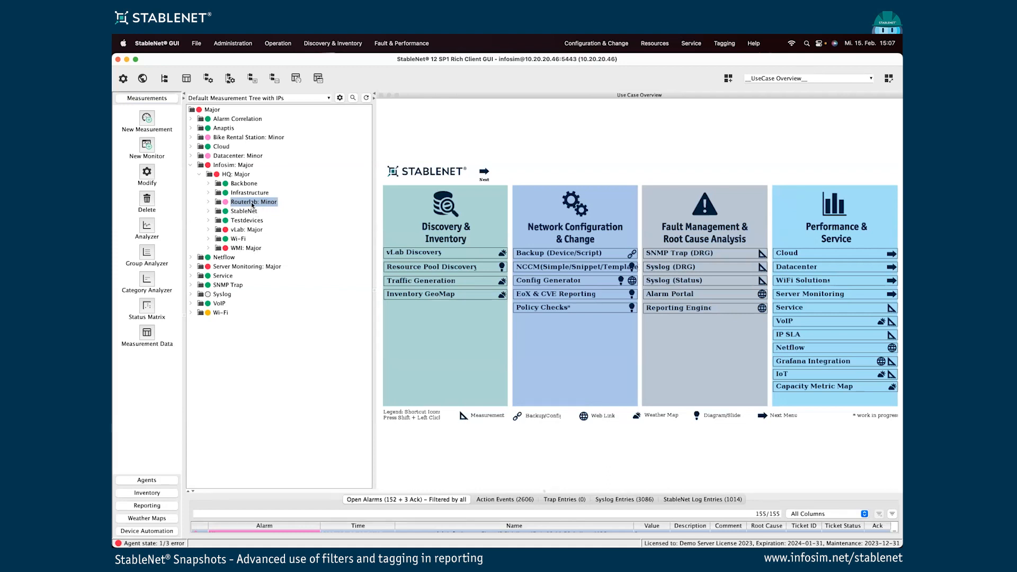
click(252, 204)
click(207, 202)
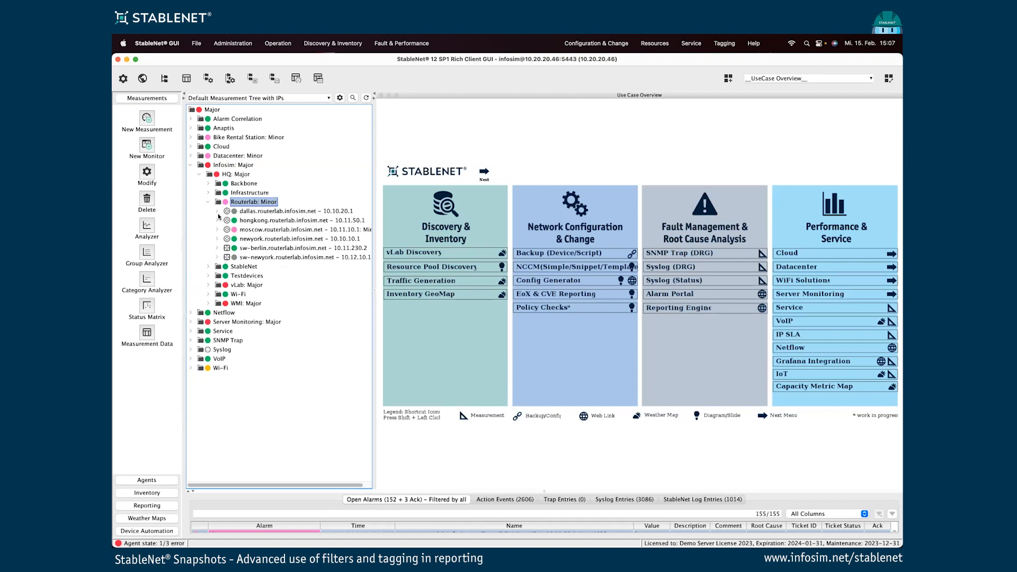
click(218, 211)
click(257, 230)
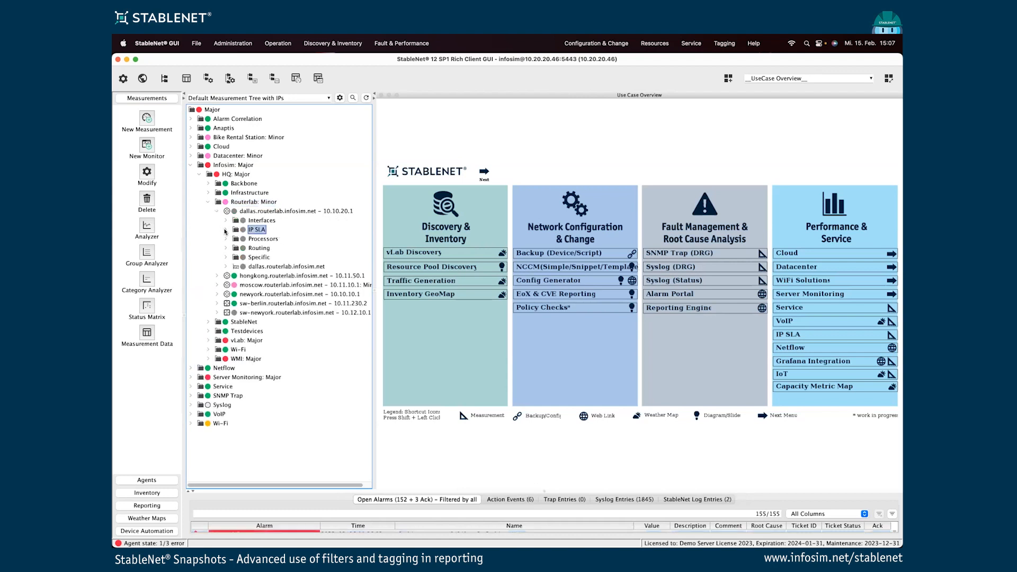
click(240, 276)
click(218, 276)
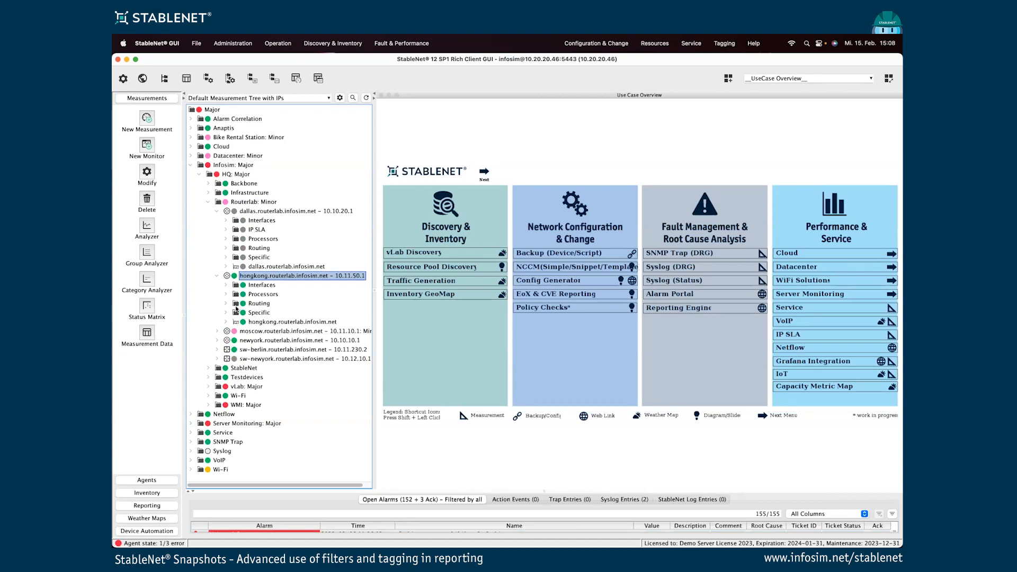
Expand the IP SLA measurements of the moscow device and open "moscow Cisco IP SLA DNS ID 3" in the Analyzer.
click(217, 332)
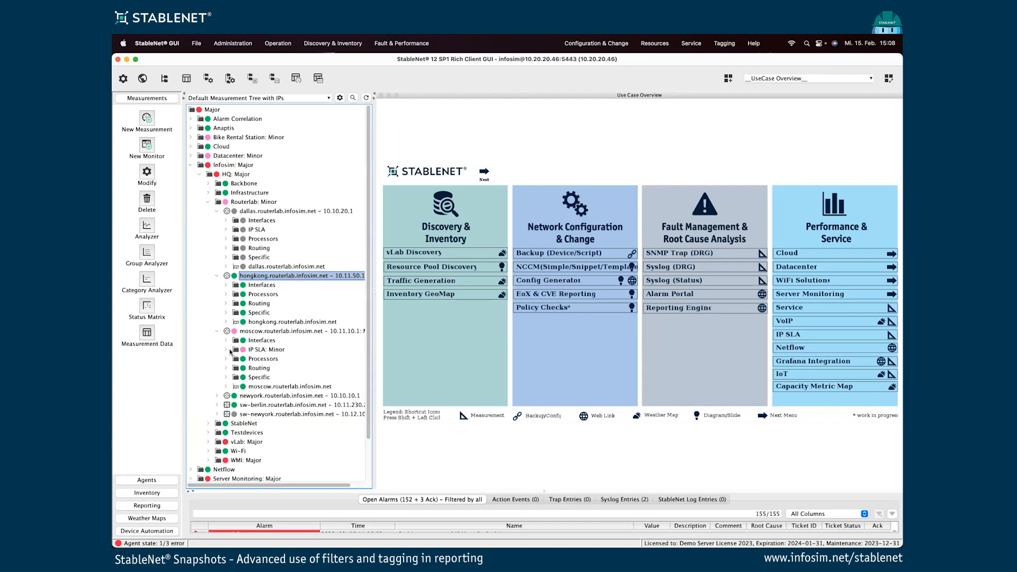
click(227, 350)
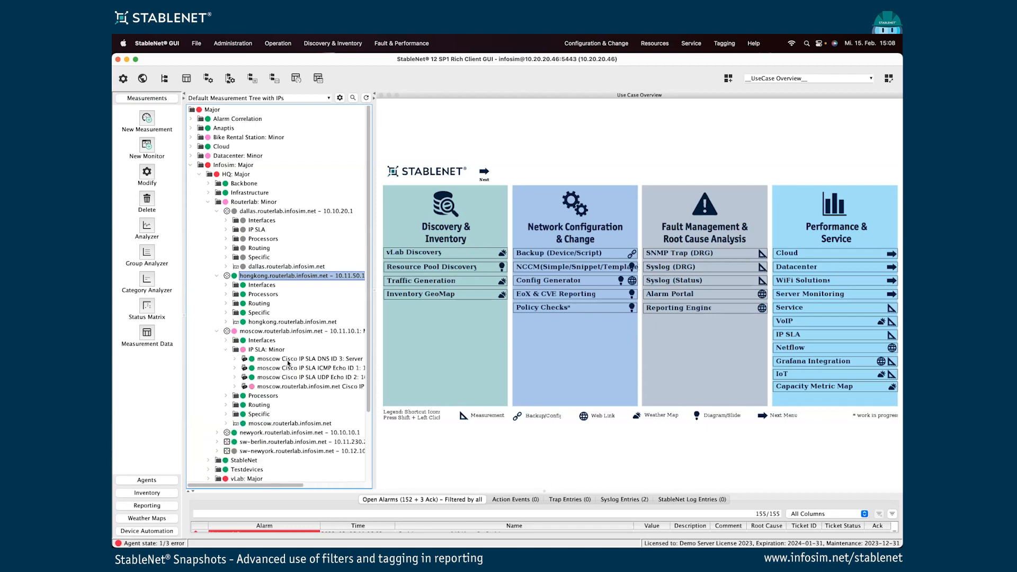
click(274, 361)
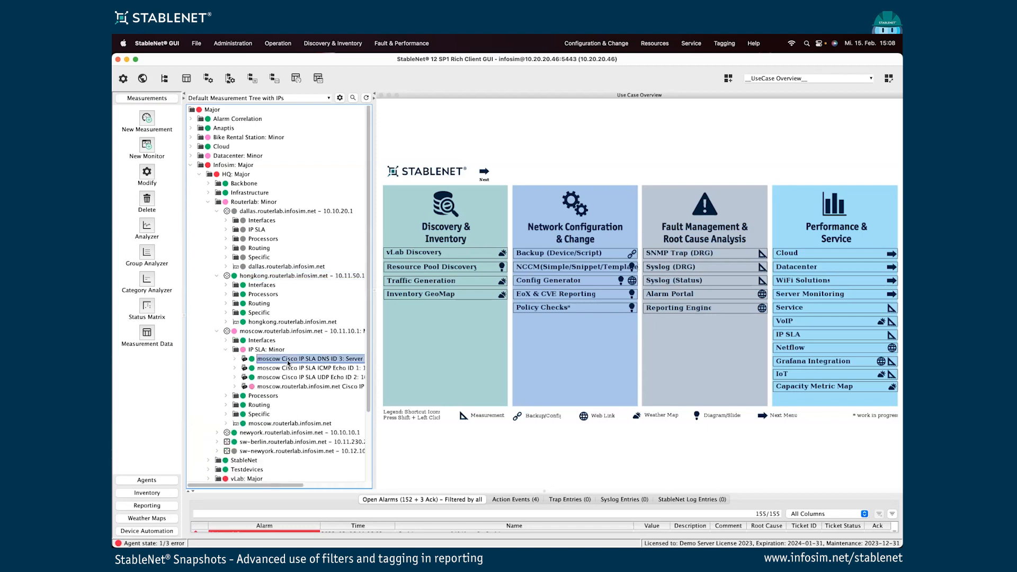
click(149, 236)
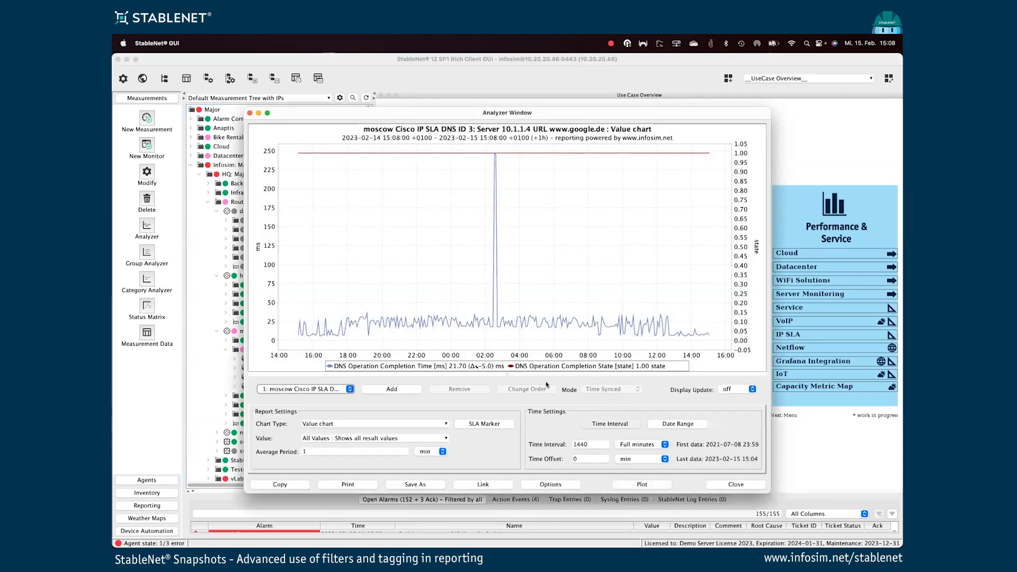
Set the Analyzer's chart type to Measurement table and plot the DNS measurement with all values.
click(410, 423)
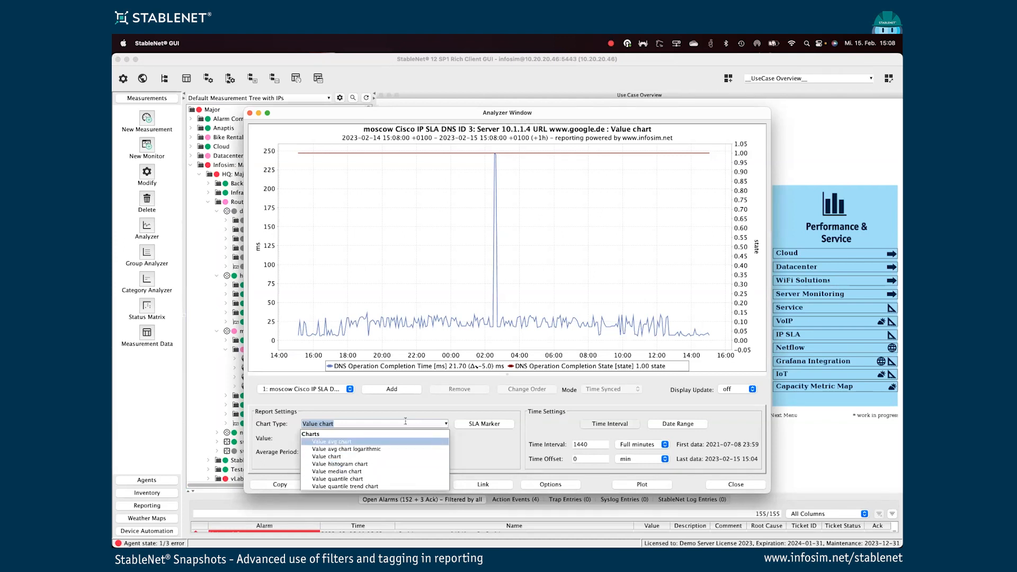
click(373, 424)
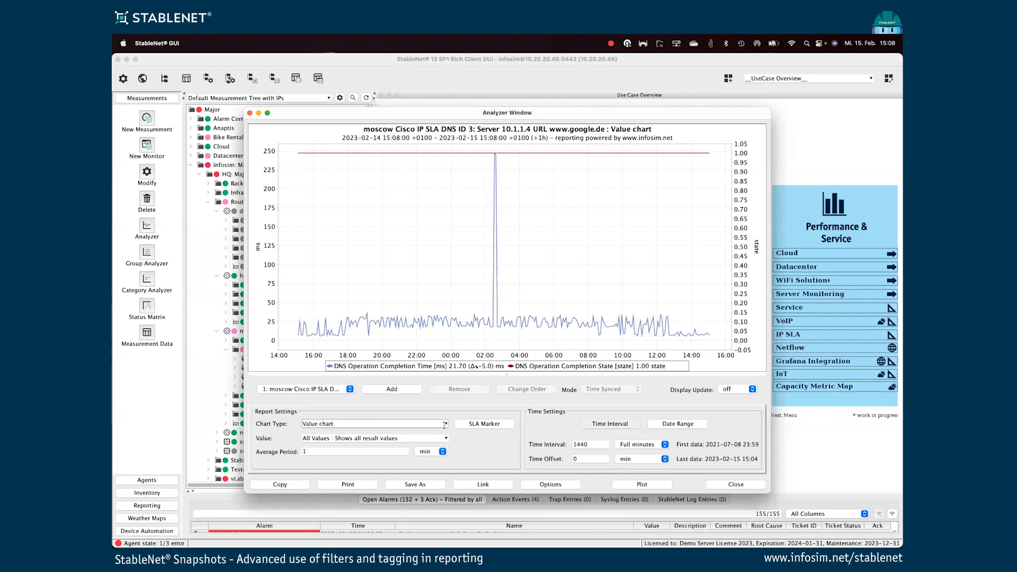
click(444, 424)
scroll(387, 477, down, 3)
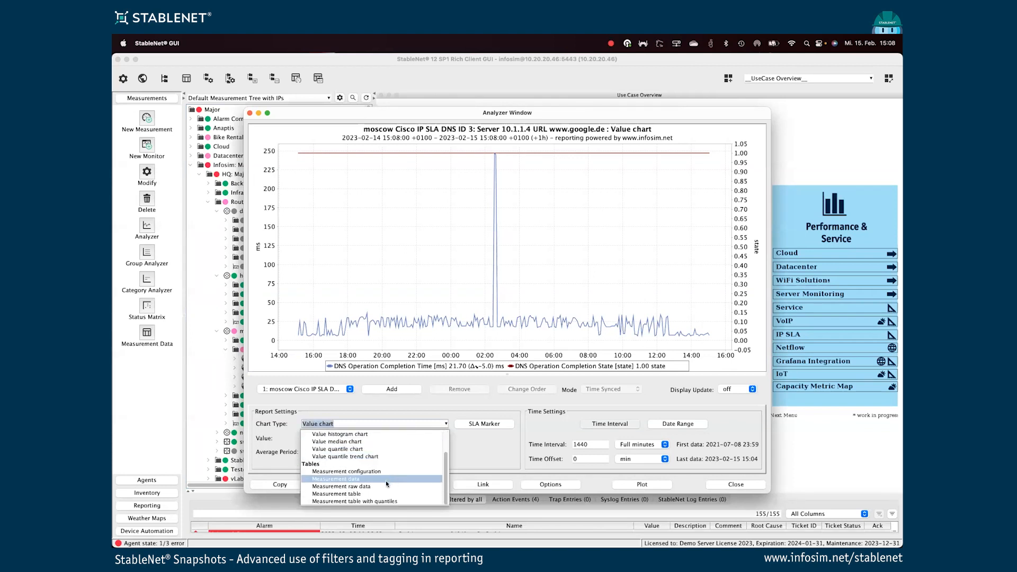
click(387, 494)
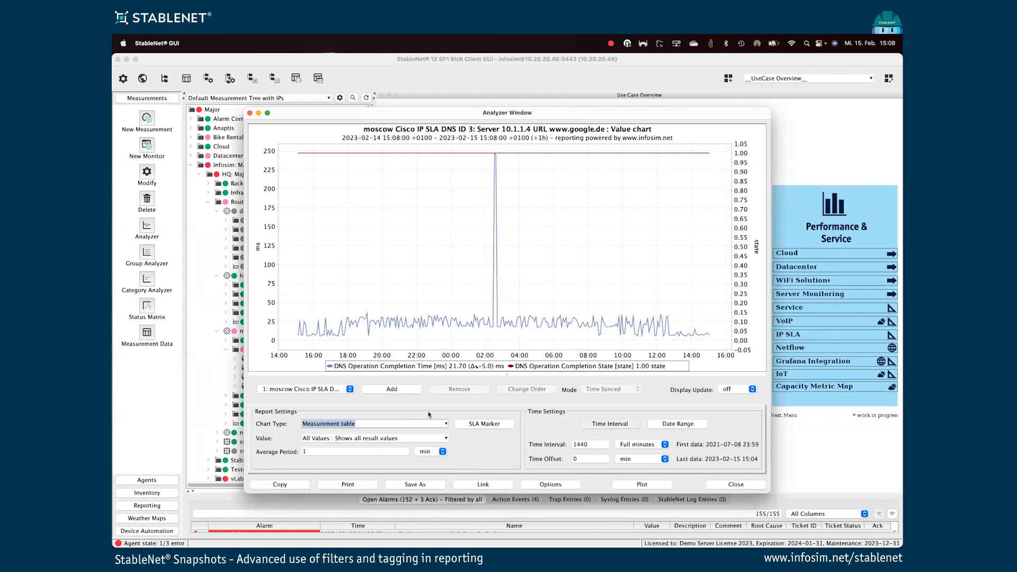
click(415, 436)
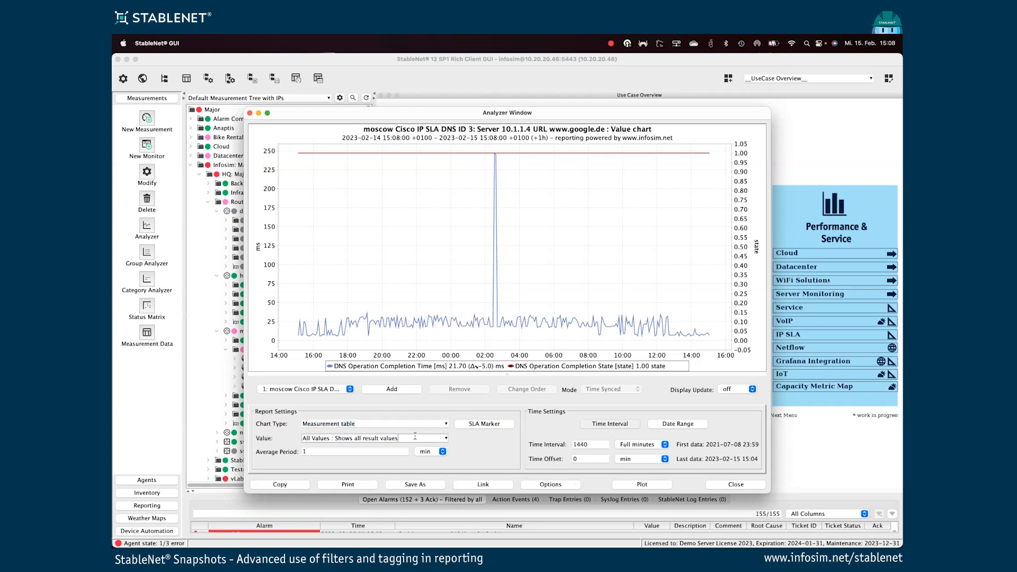
click(418, 424)
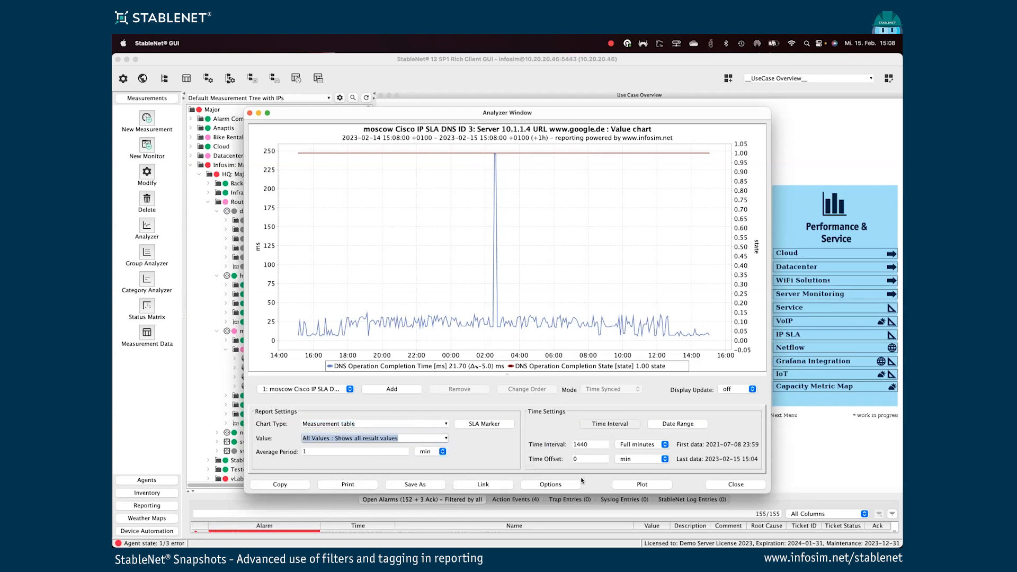
click(623, 487)
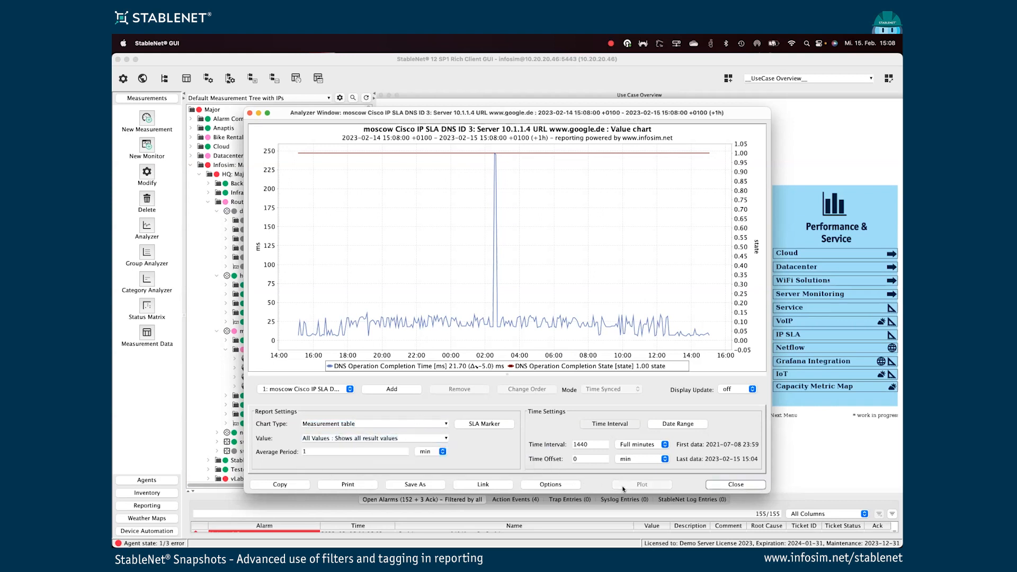
Set the Analyzer's chart type to Measurement data and plot the DNS measurement.
click(376, 422)
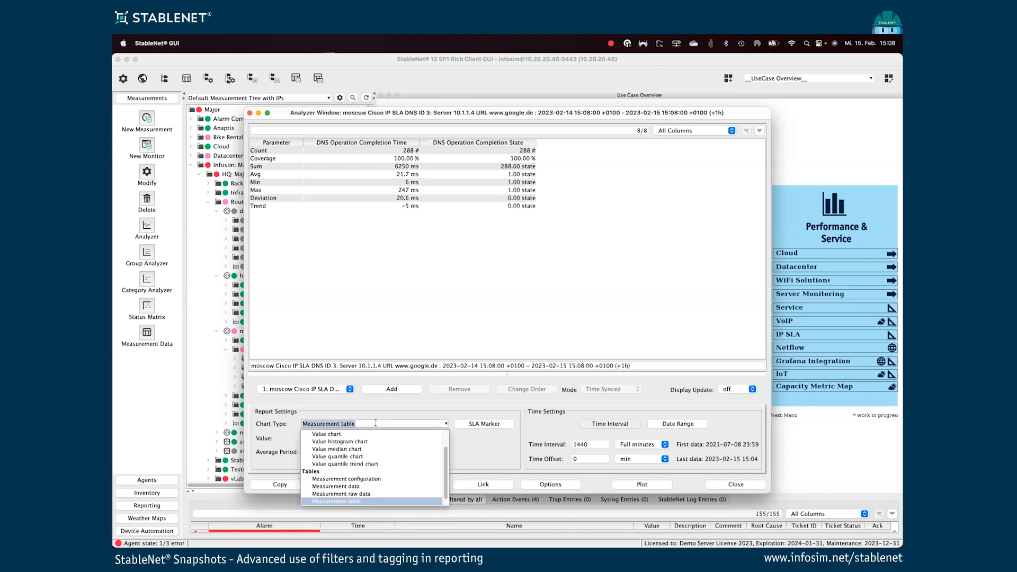
click(357, 486)
click(638, 485)
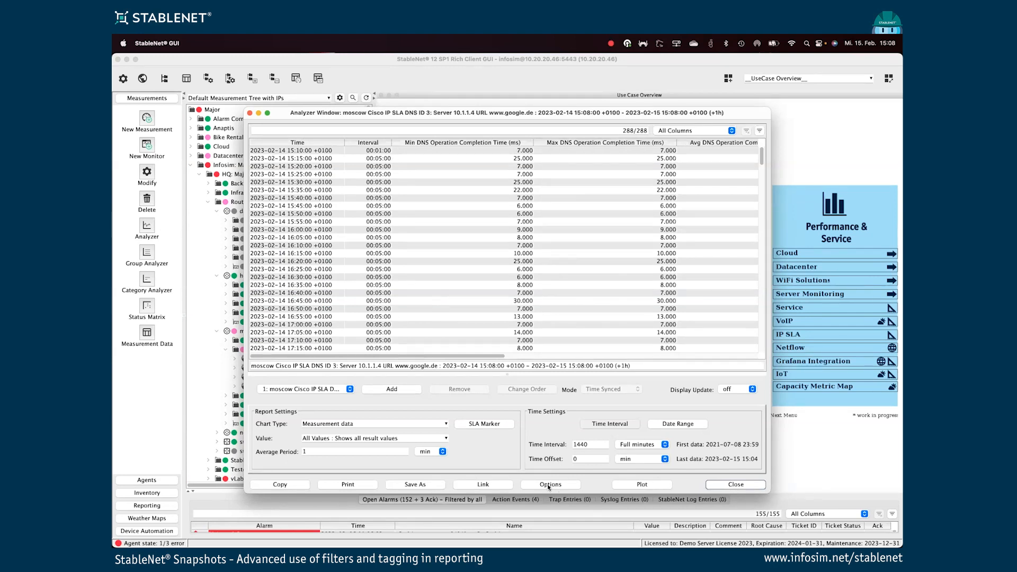
Limit the table columns to Time, Interval and Avg DNS Operation Completion Time (ms) in the Analyzer options and apply them.
click(547, 486)
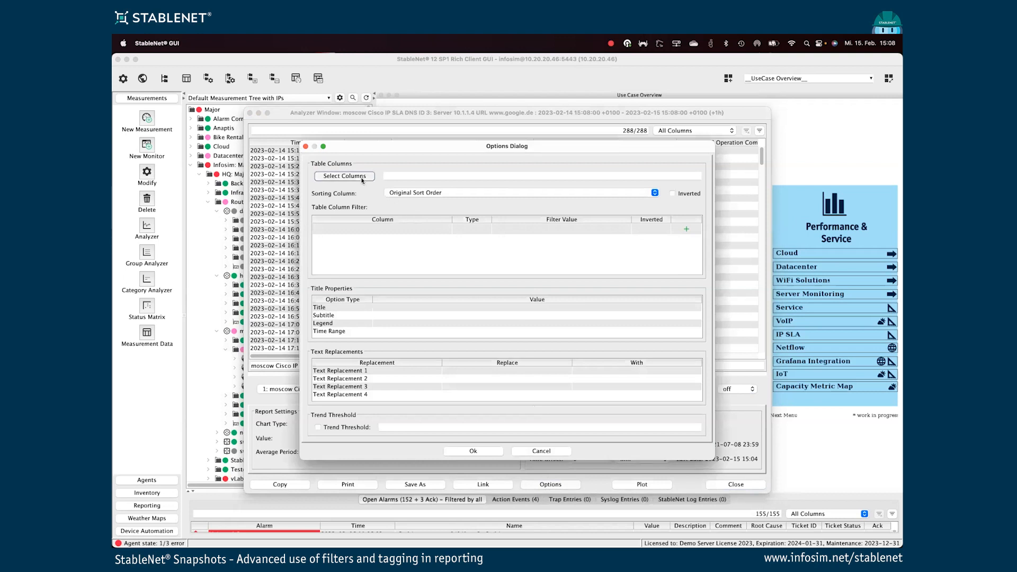
click(345, 176)
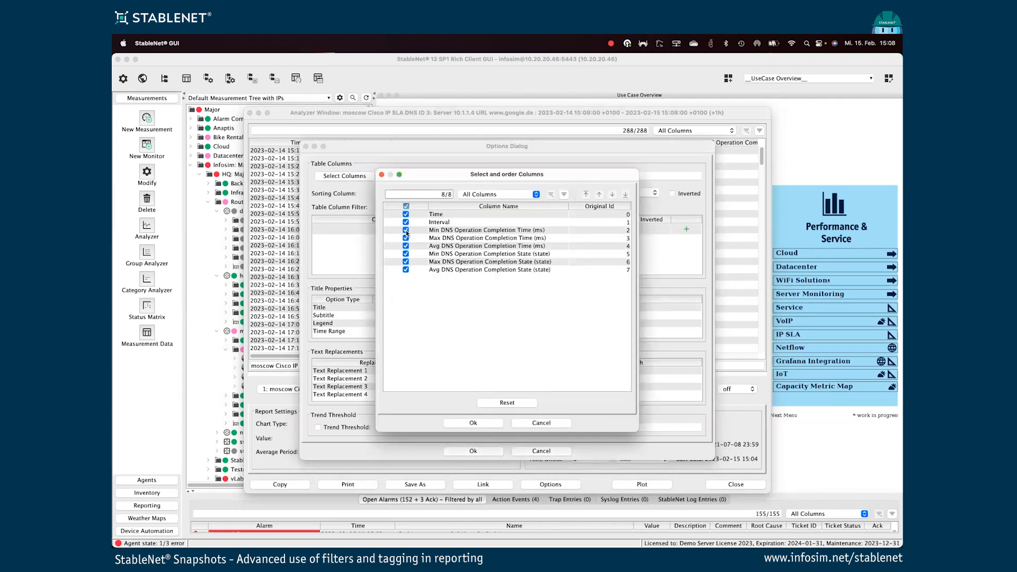
click(405, 230)
click(405, 238)
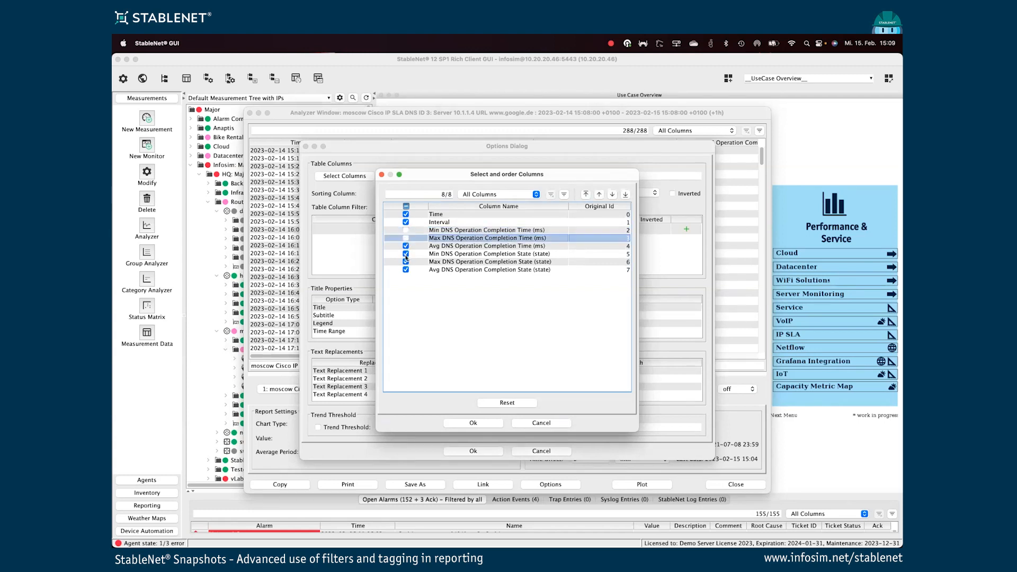
click(405, 255)
click(405, 262)
click(406, 269)
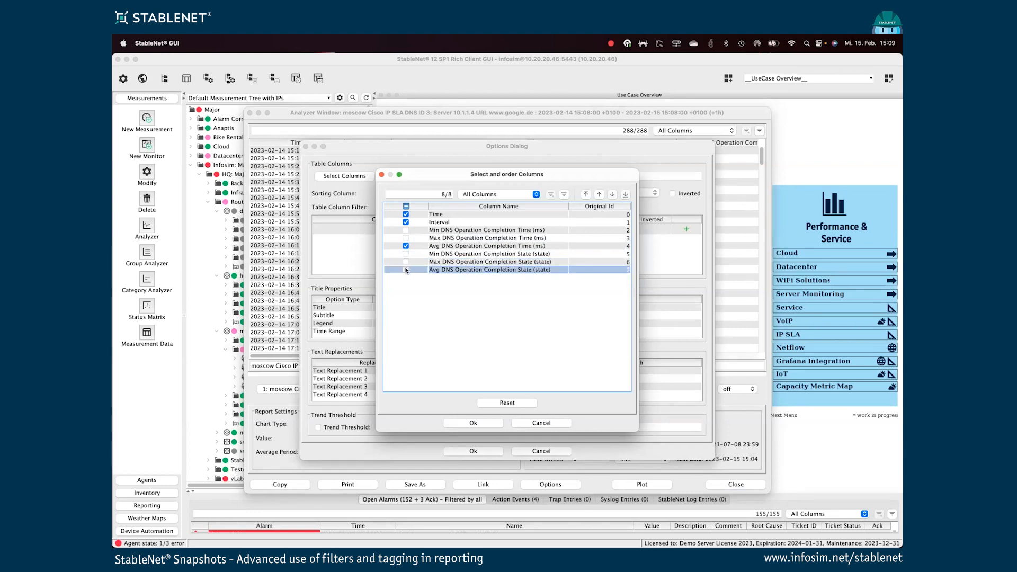
click(482, 423)
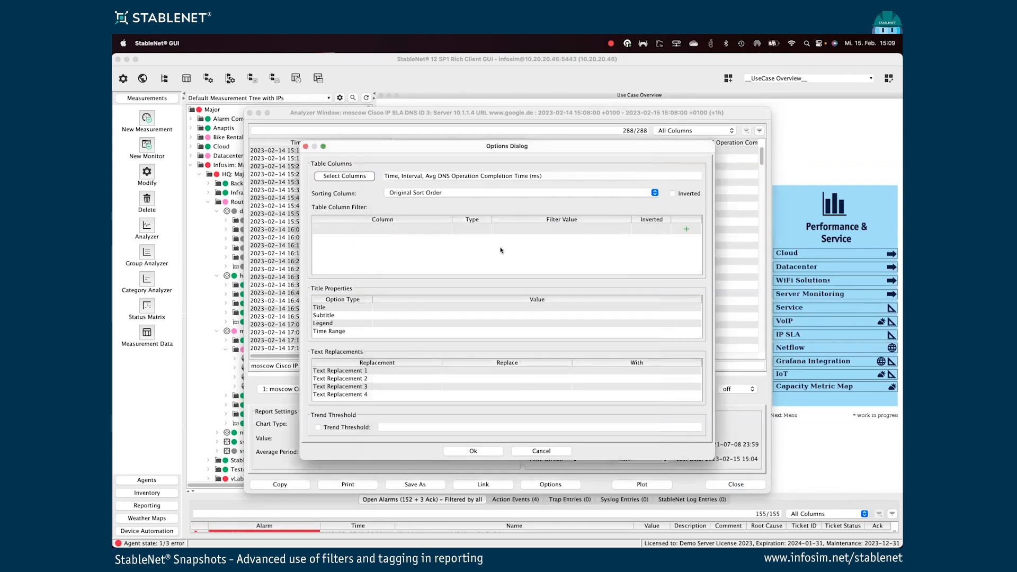
click(384, 231)
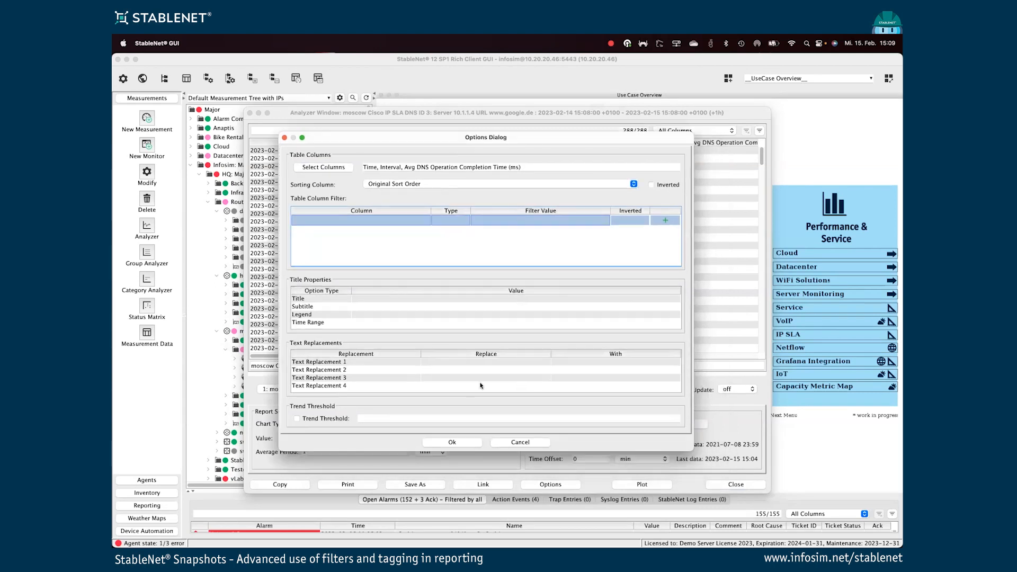
click(468, 440)
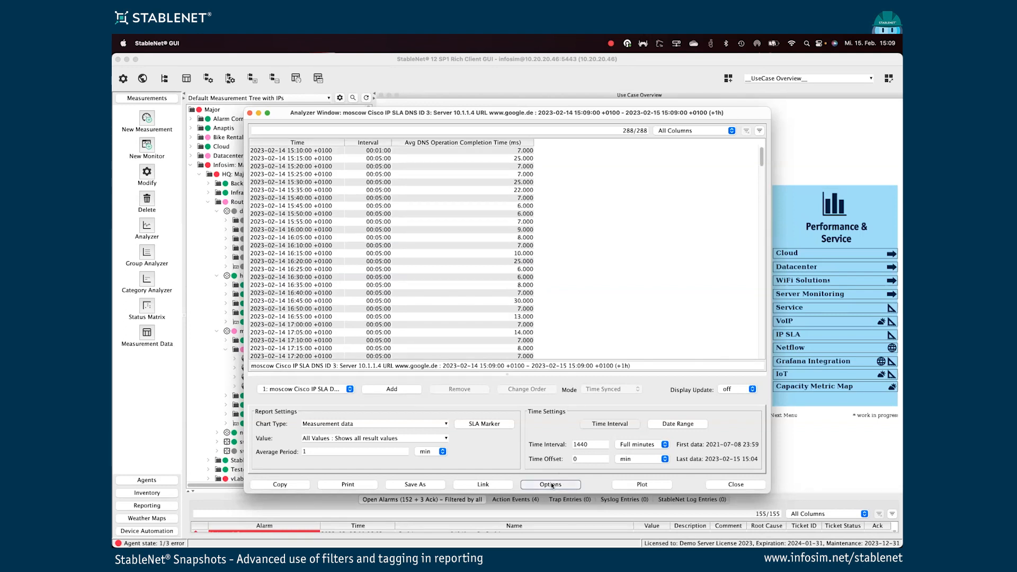
Add a table column filter keeping only rows with Avg DNS Operation Completion Time (ms) >= 20, and look through the filtered table.
click(382, 229)
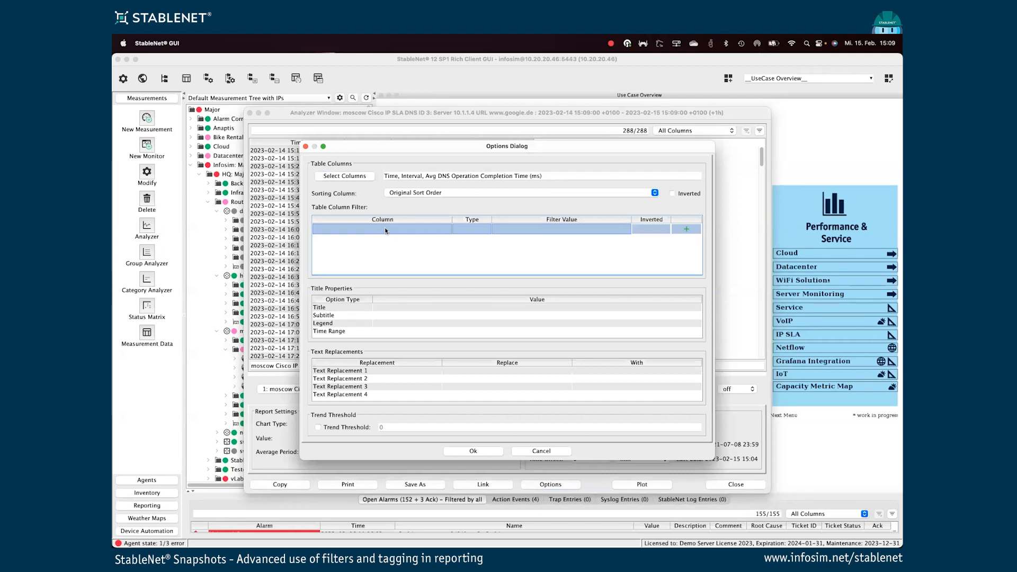
click(385, 227)
click(369, 231)
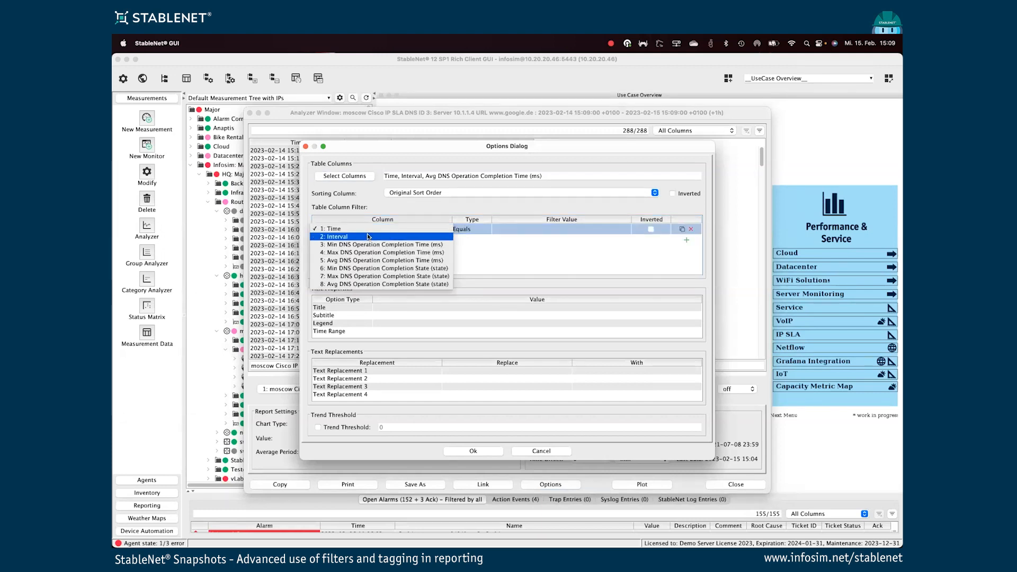
click(434, 266)
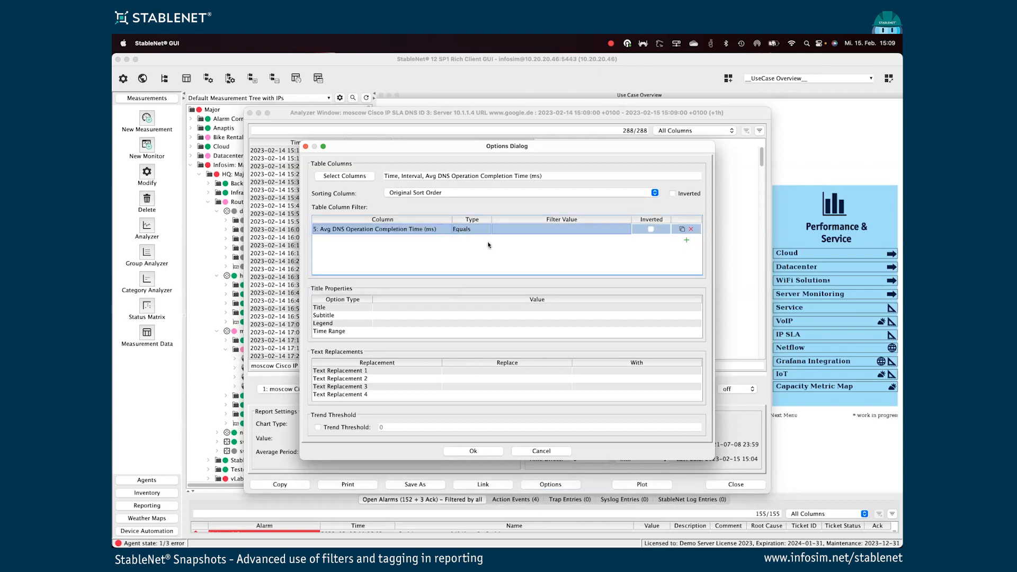
click(462, 230)
click(472, 278)
click(521, 229)
text(20)
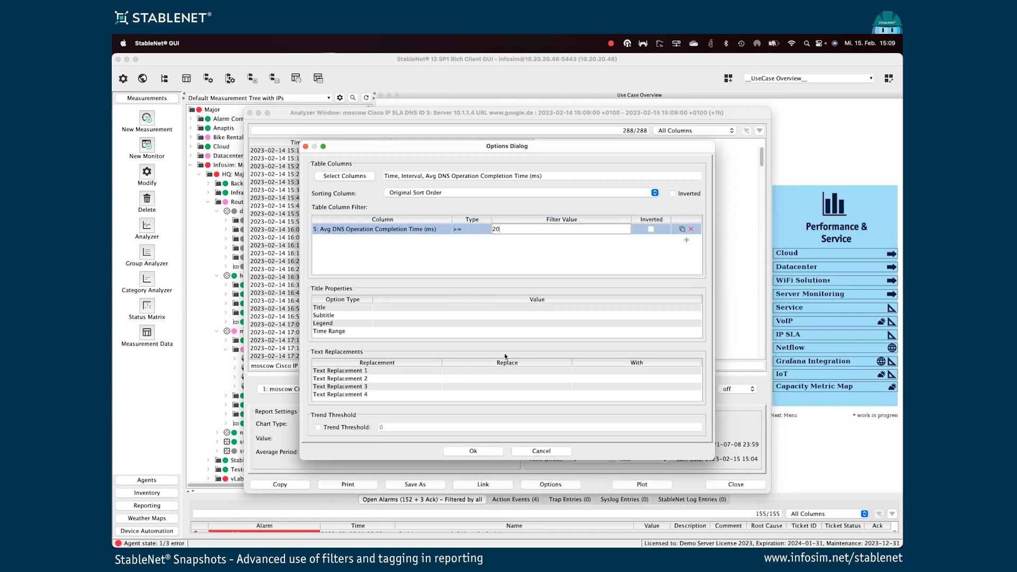
click(492, 451)
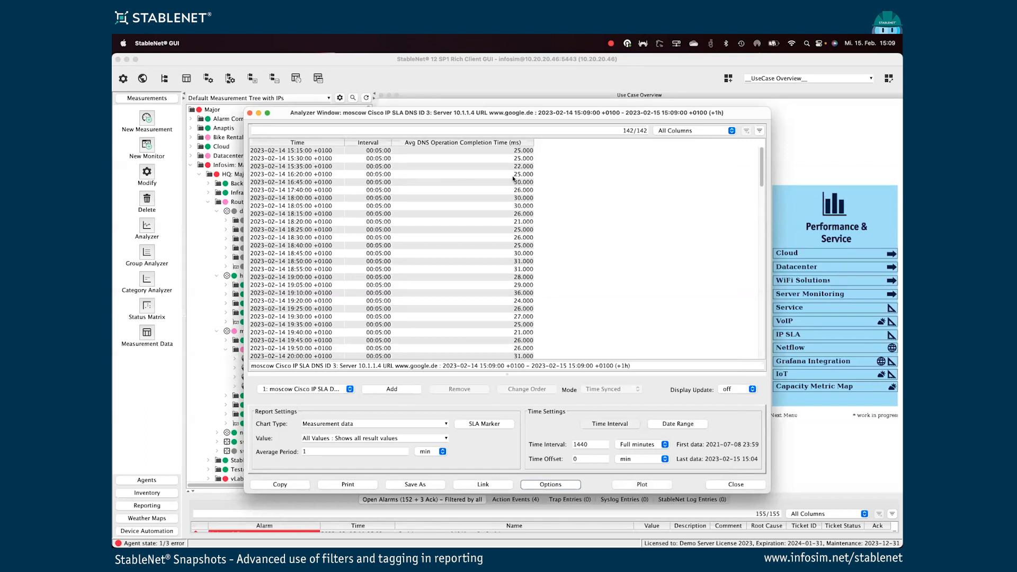
scroll(484, 186, down, 3)
scroll(473, 229, up, 3)
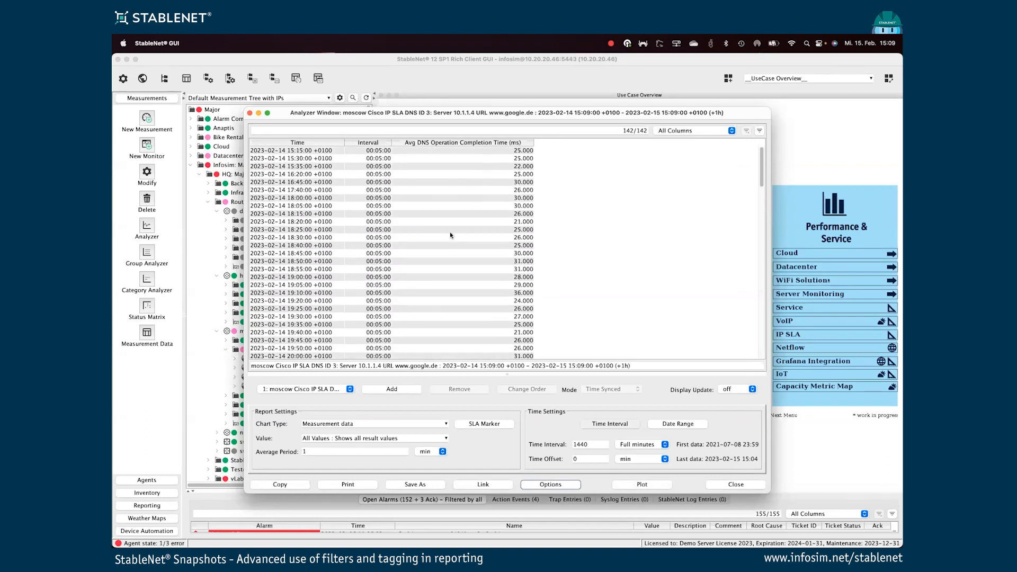